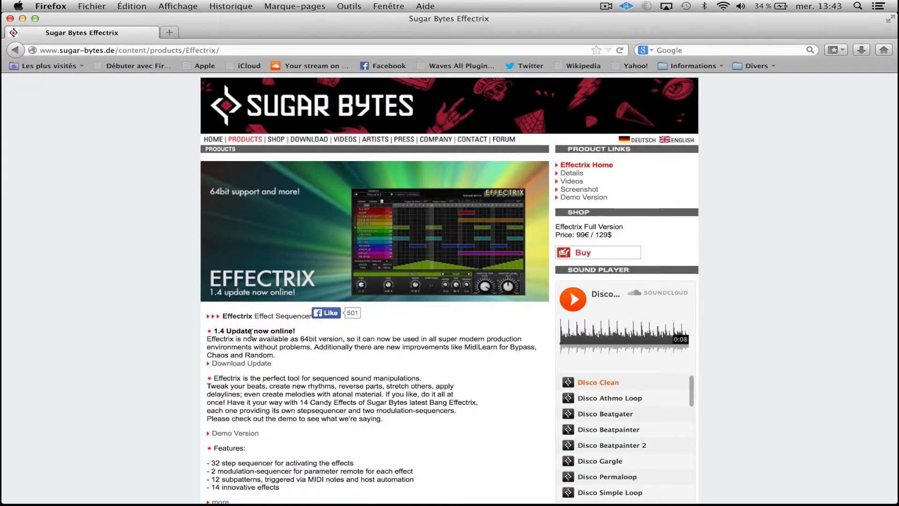
drag(288, 316, 254, 318)
click(259, 343)
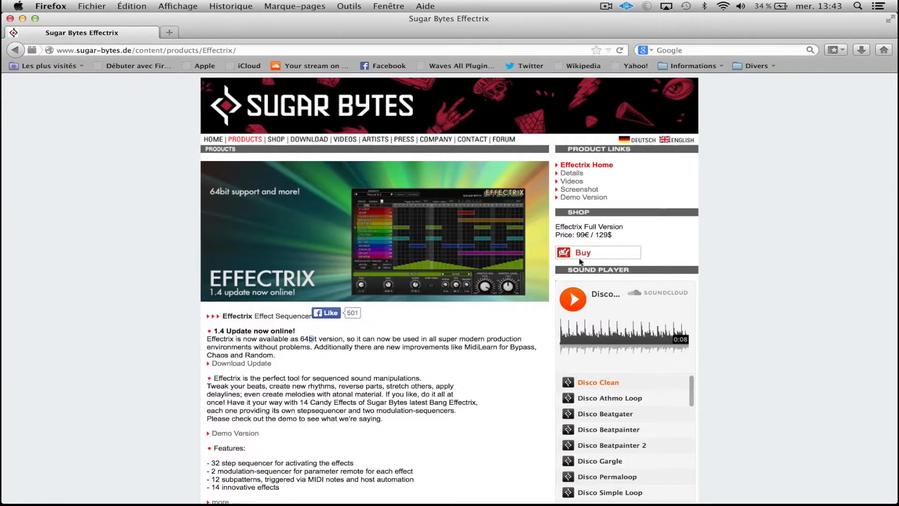
Listen to the Effectrix demo sounds from Disco Clean through Disco Athmo Loop, Beatgater, Beatpainter, Beatpainter 2 and Gargle
click(575, 299)
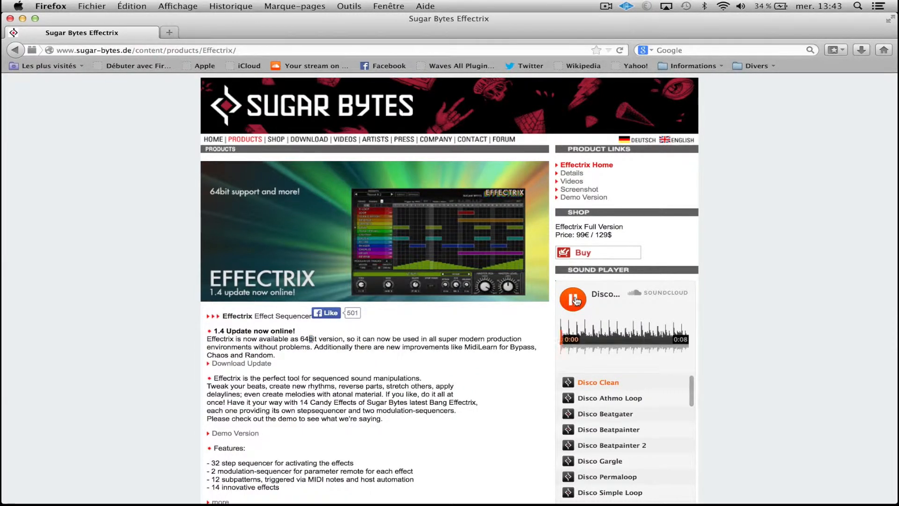
click(609, 398)
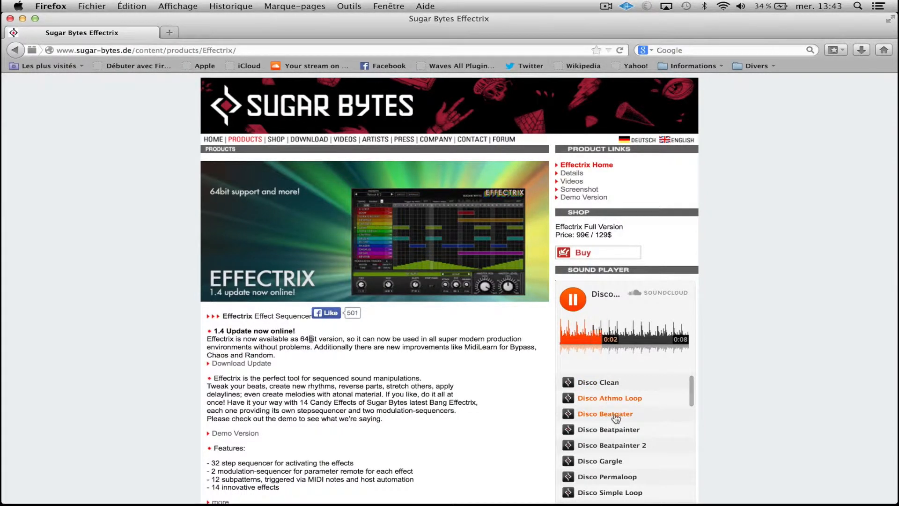
click(617, 415)
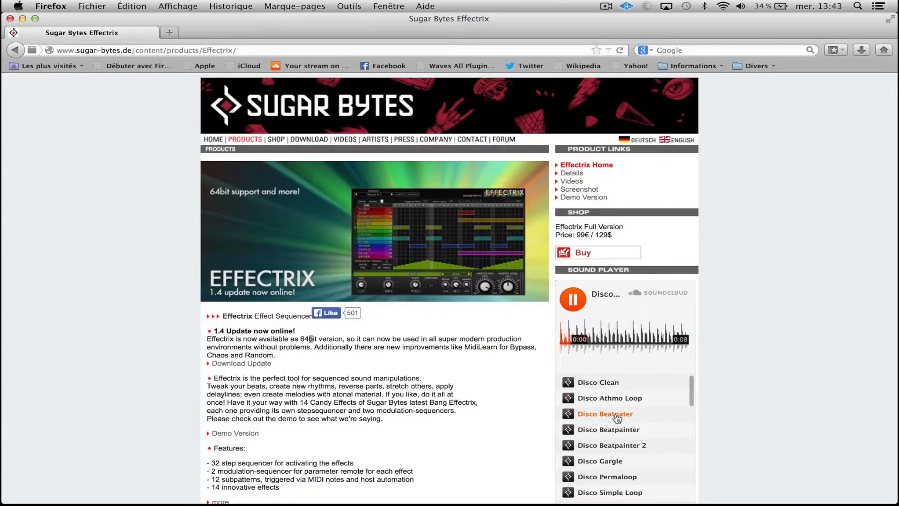
click(617, 430)
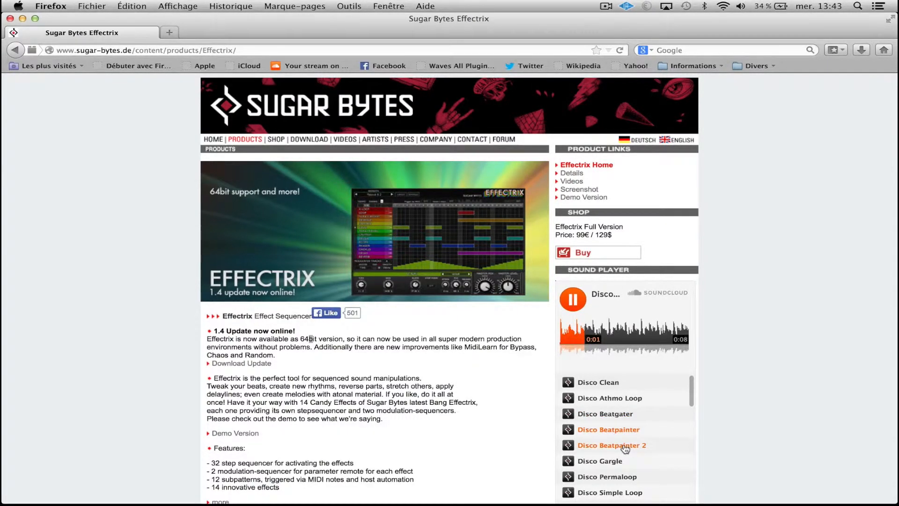
click(624, 452)
click(623, 459)
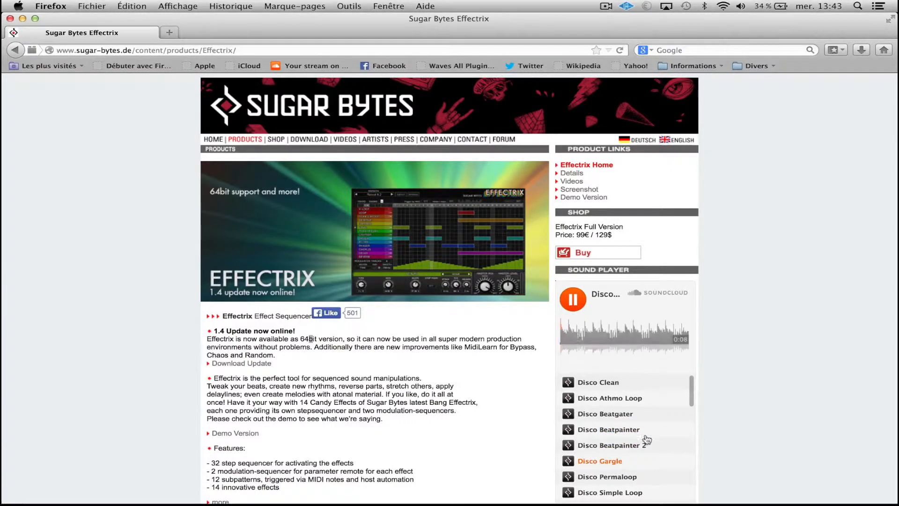
Listen to the Disco Permaloop, Disco Simple Loop and Disco Stompin demos, and stop the sound player
scroll(688, 403, down, 3)
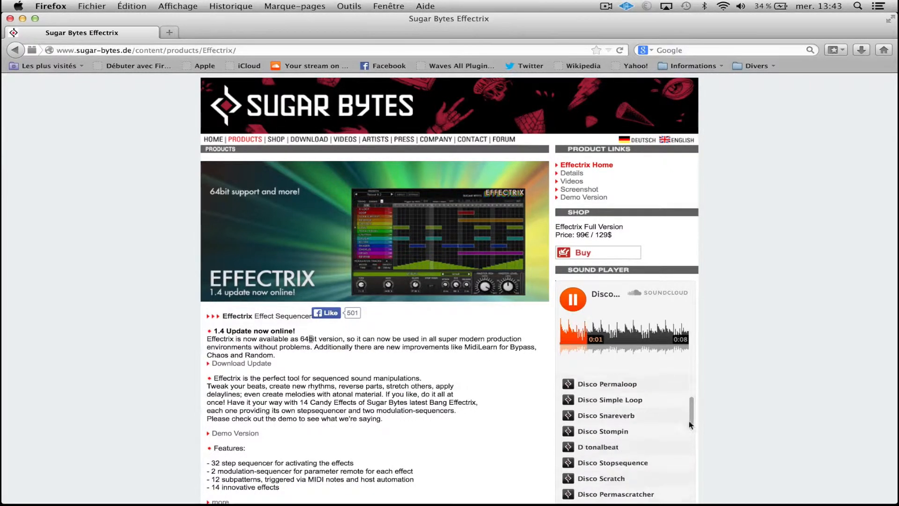
click(639, 409)
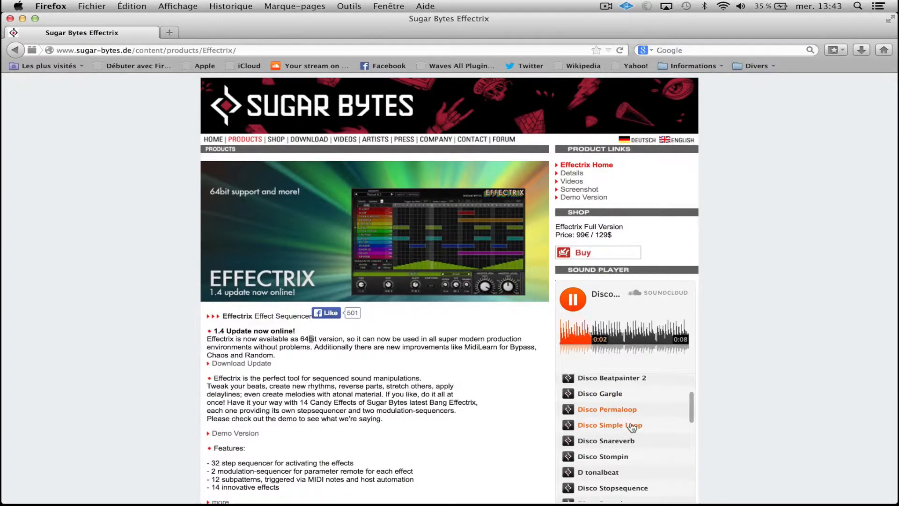
click(633, 426)
drag(692, 416, 690, 426)
click(629, 417)
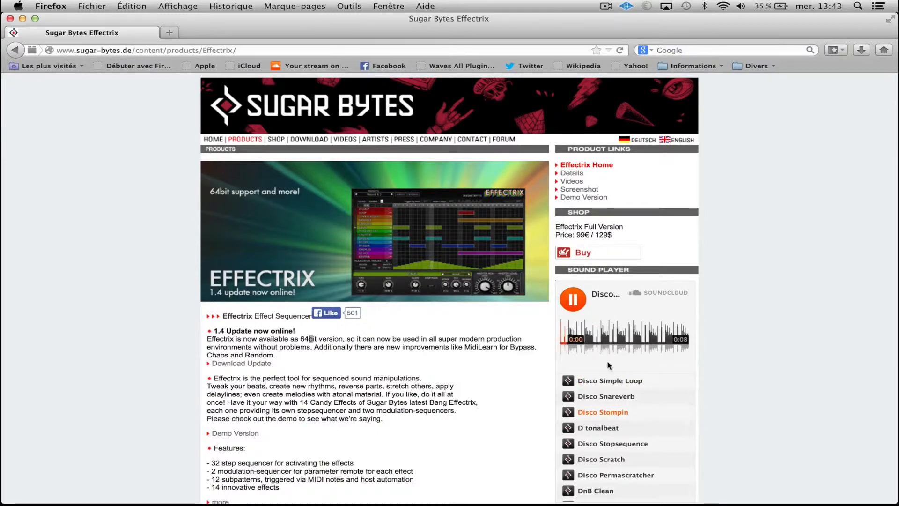
click(579, 296)
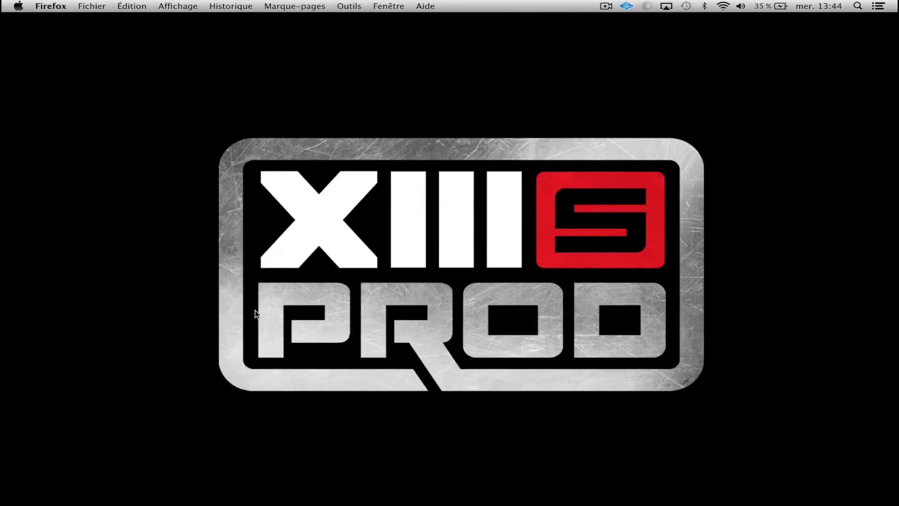
Switch to Ableton Live and select the first scene of the untitled set
click(257, 313)
mouse_move(412, 504)
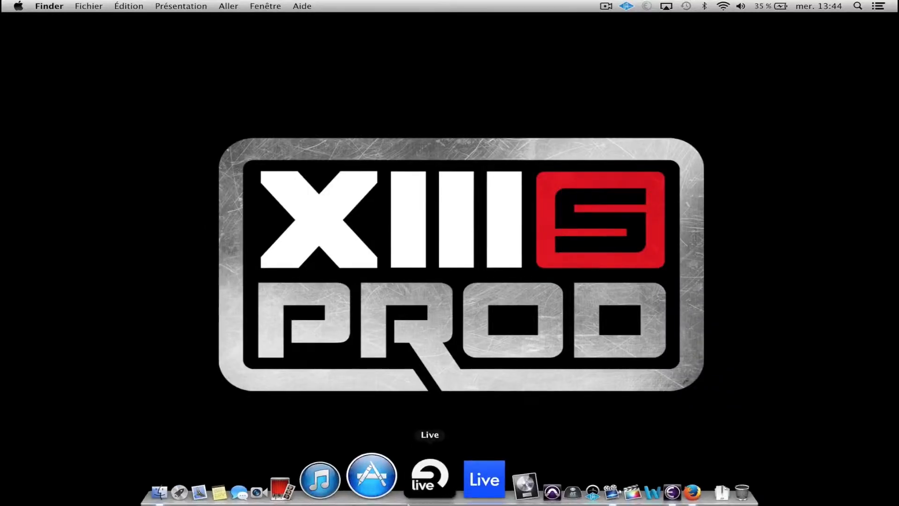
click(418, 483)
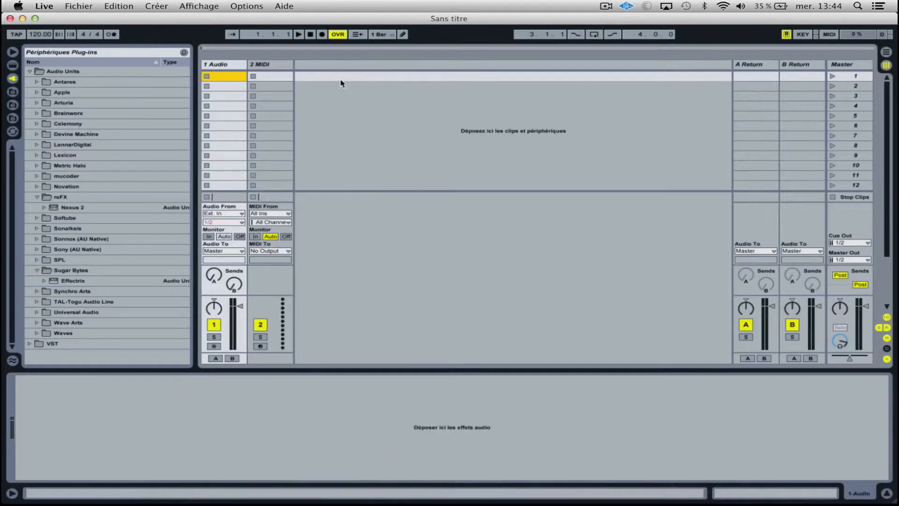
click(341, 106)
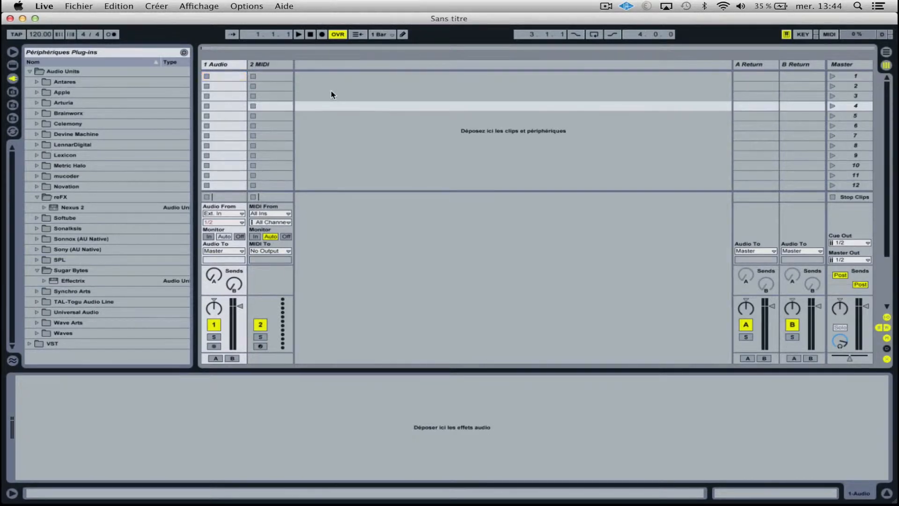
click(327, 76)
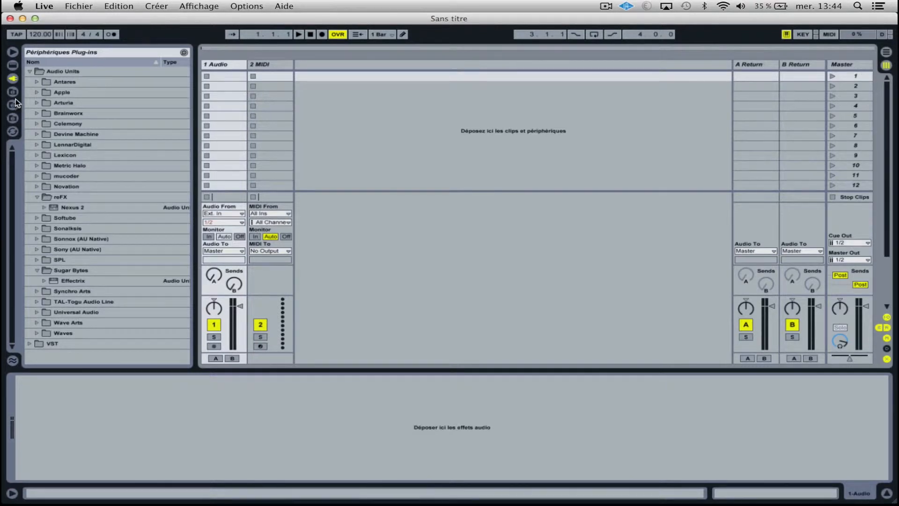
Switch to Finder, search all files for "electro" and preview am-120-electro bonus groove.wav
mouse_move(233, 504)
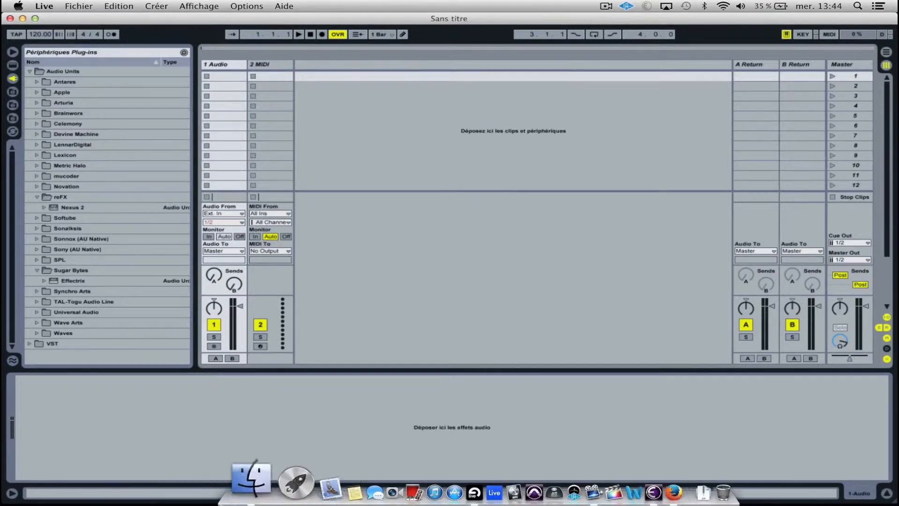
click(237, 500)
click(576, 180)
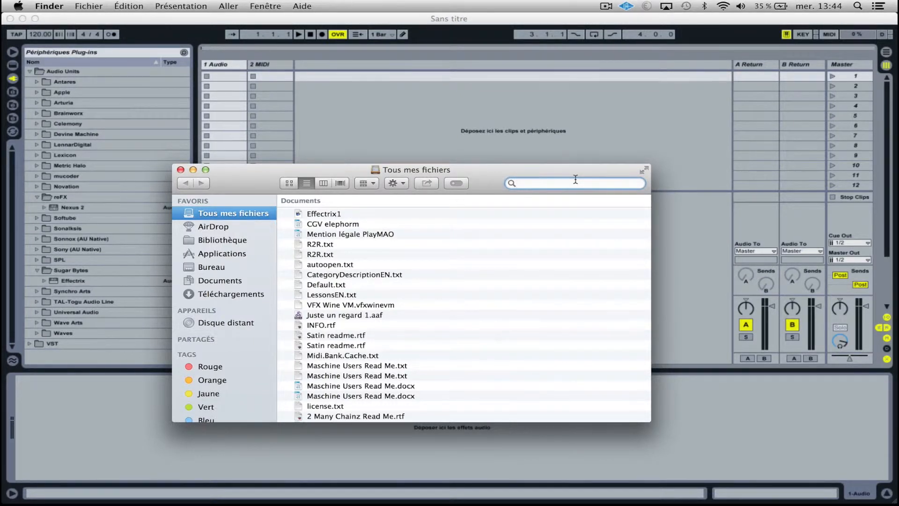
text(electro)
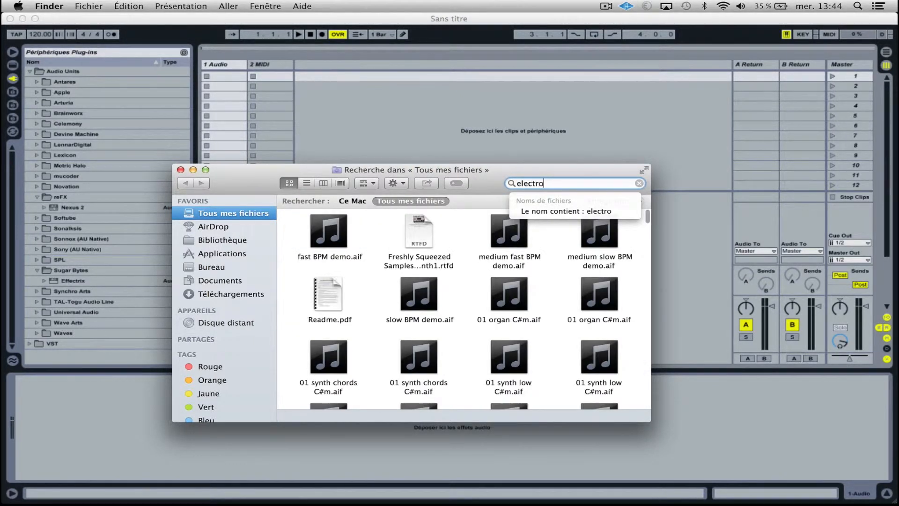
click(522, 229)
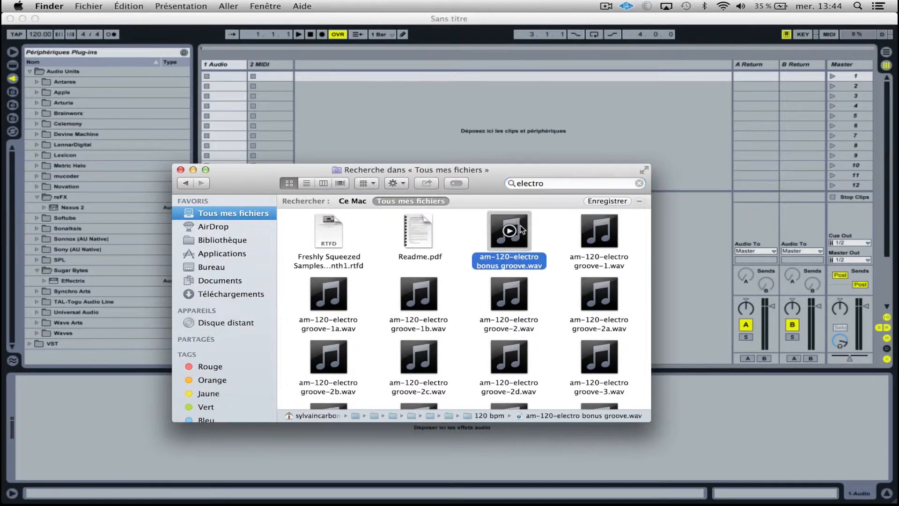
key(space)
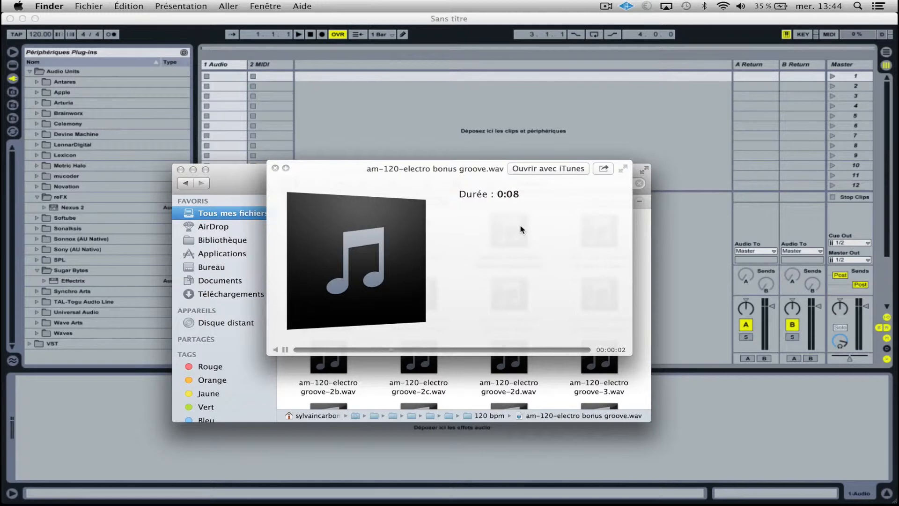
key(space)
Show the arrangement in Live and place am-120-electro bonus groove.wav from Finder at bar 1 of track 1 Audio
click(486, 148)
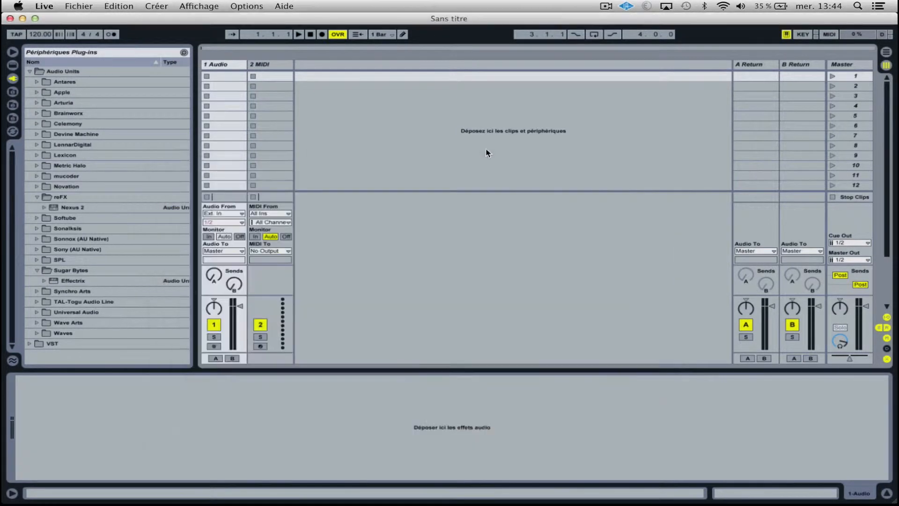
key(Tab)
mouse_move(377, 489)
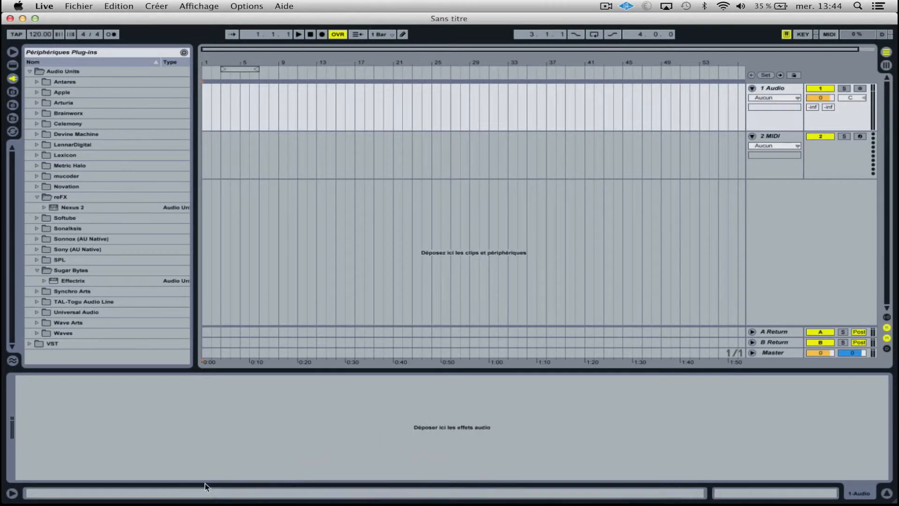
click(231, 473)
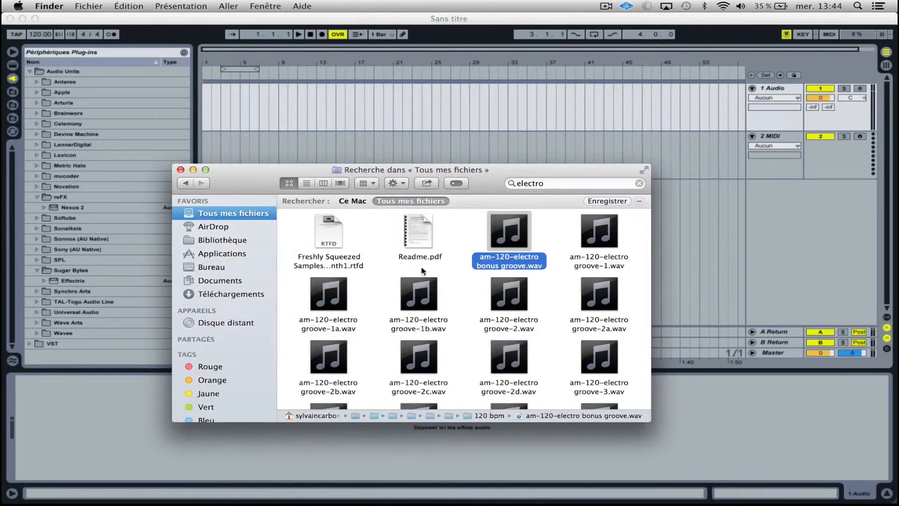
drag(522, 229, 203, 97)
Preview several electro groove samples in the Finder search results, ending on am-120-electro groove-4a.wav
click(589, 304)
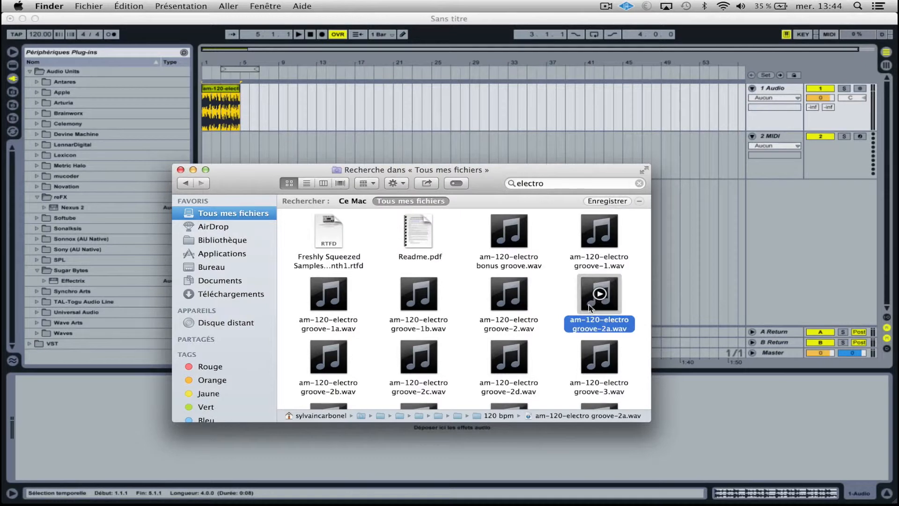
key(space)
key(Down)
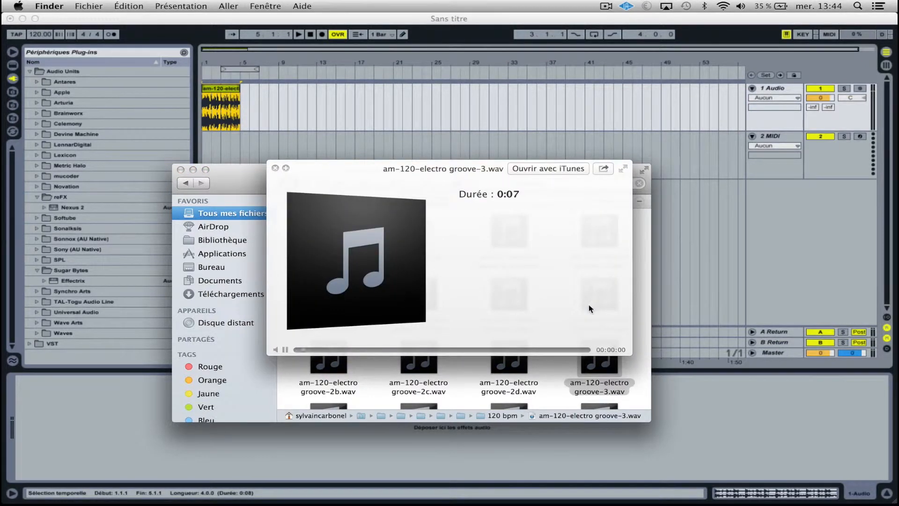
key(Left)
key(Down)
key(Down)
key(Down)
key(Down)
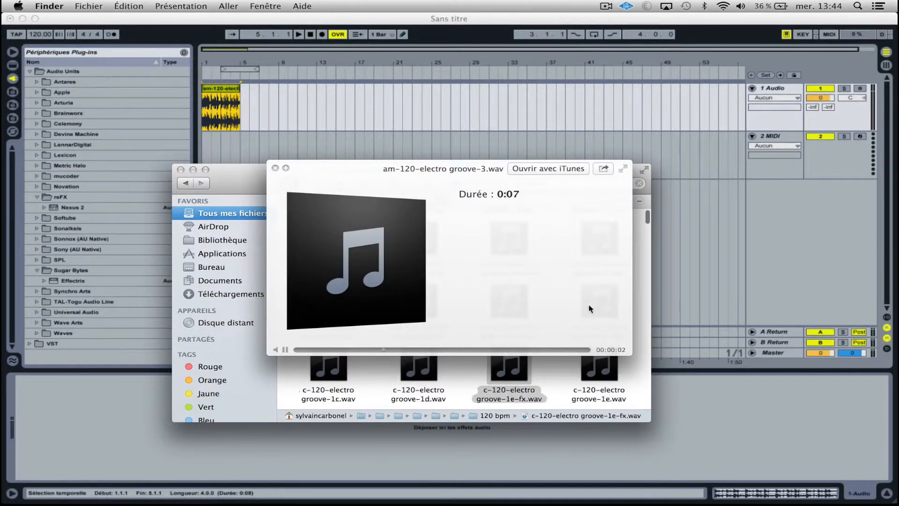
key(Left)
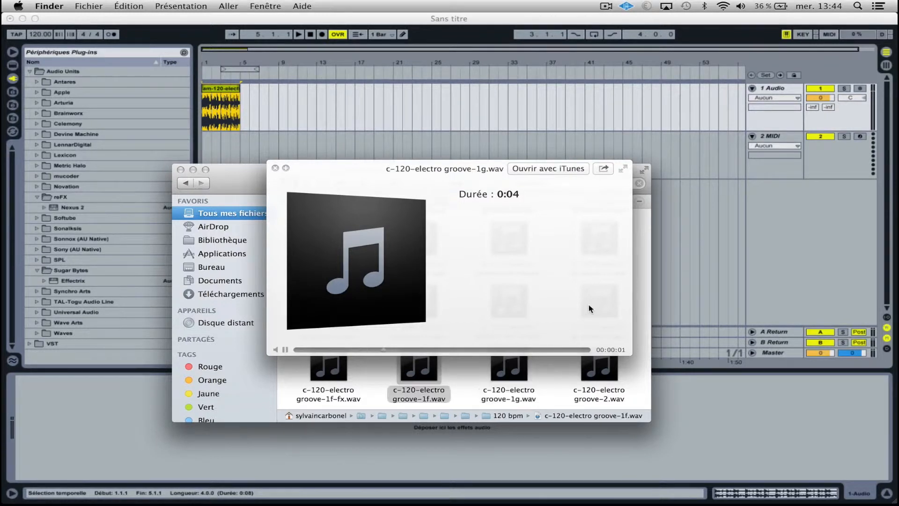
key(Up)
key(Up)
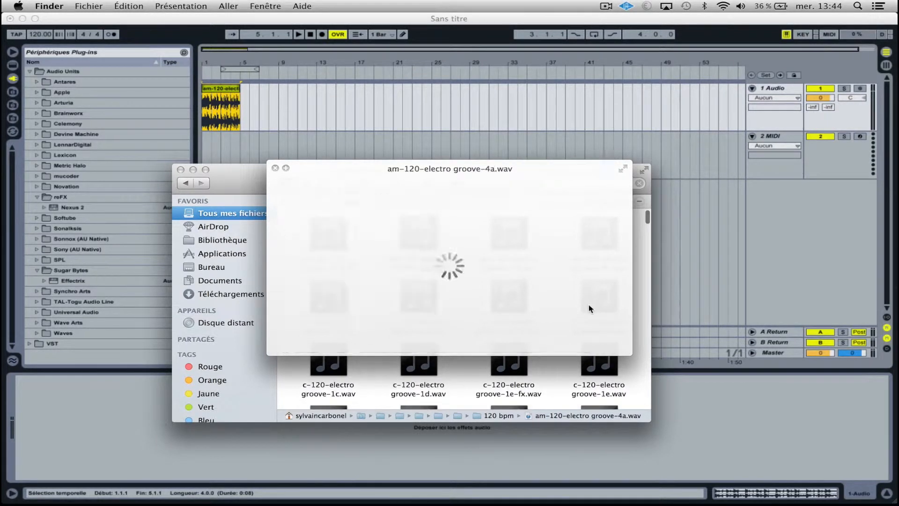
key(space)
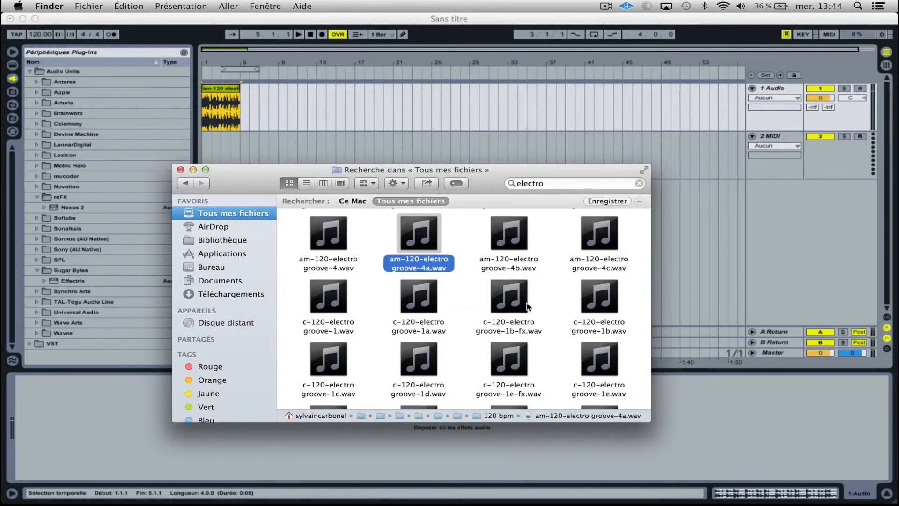
Place am-120-electro groove-4a.wav at bar 1 of the second track and move the four-bar loop brace to bar 1
drag(425, 234, 217, 68)
click(237, 69)
drag(262, 99, 217, 144)
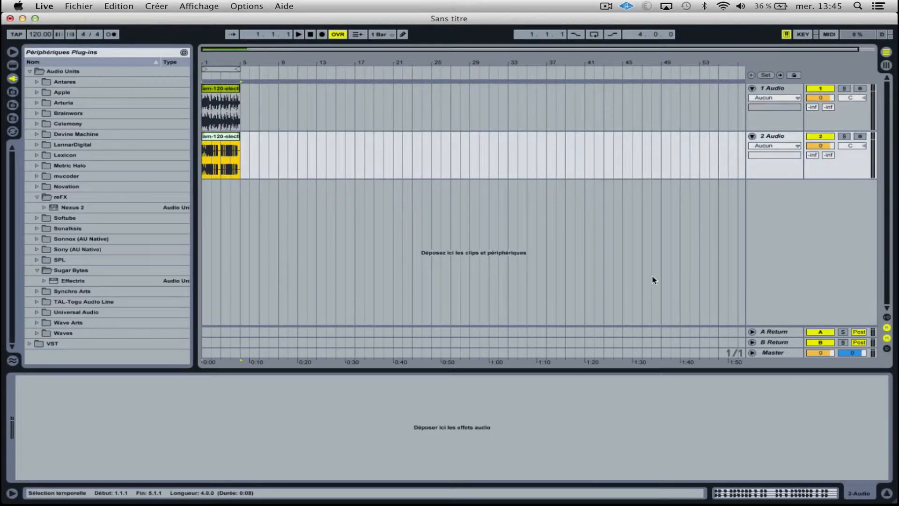
In the session mixer, assign track 1 to crossfader side A and track 2 to side B, and test the crossfader during playback
click(887, 348)
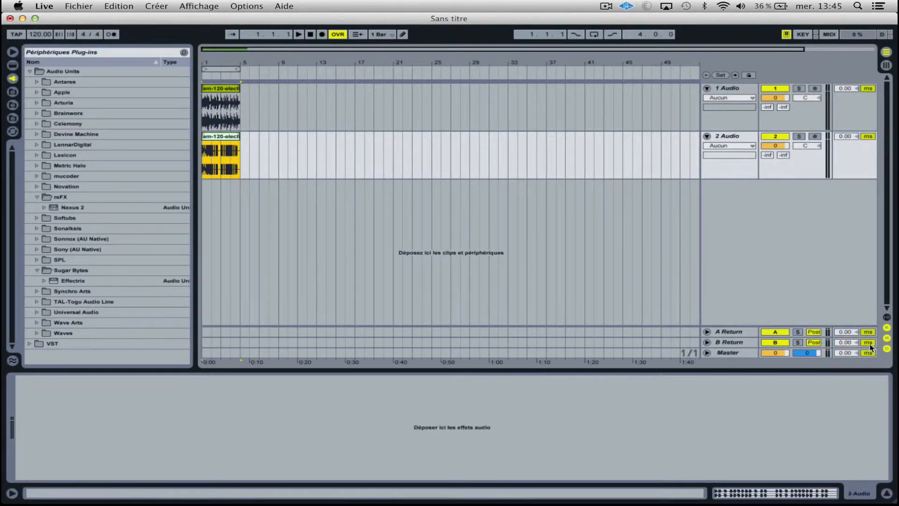
click(887, 348)
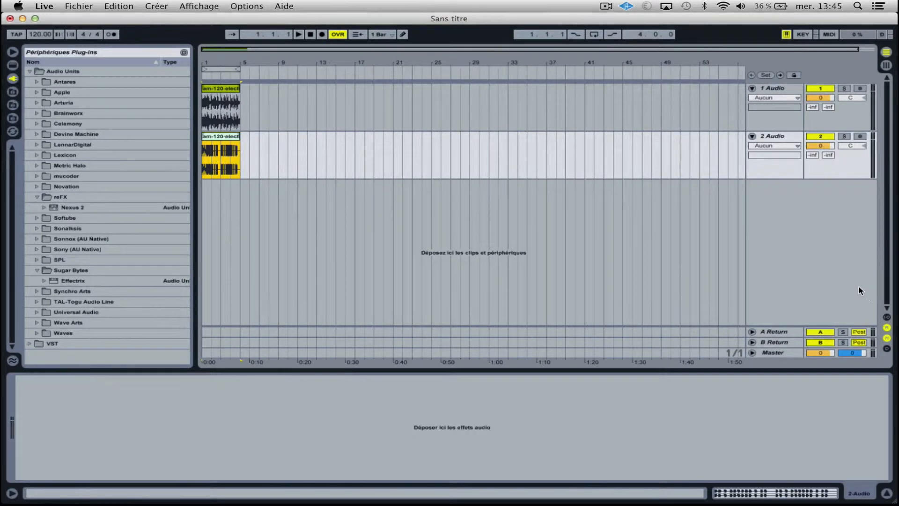
key(Tab)
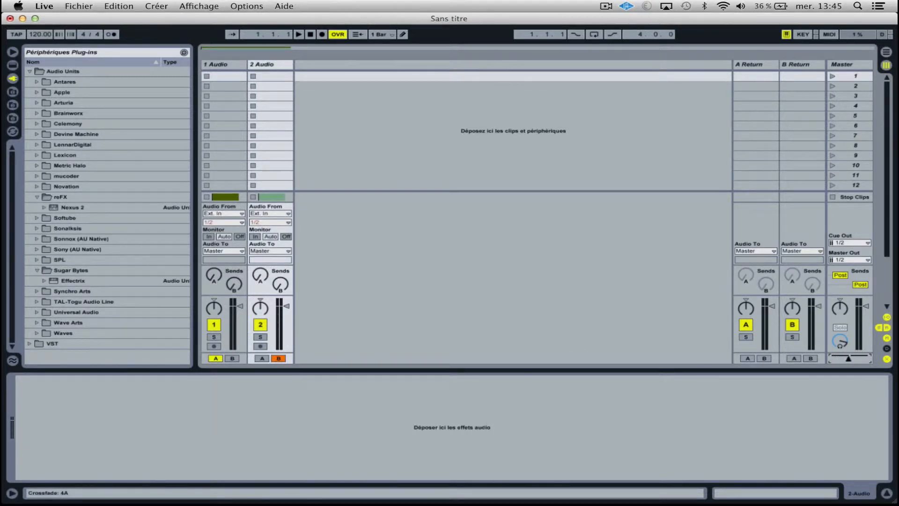
key(space)
mouse_move(832, 358)
mouse_down()
mouse_move(867, 359)
mouse_move(827, 358)
mouse_up()
key(space)
Lower the master volume to -2.7 dB and play the arrangement from the clip on track 1
drag(861, 310, 861, 316)
key(Tab)
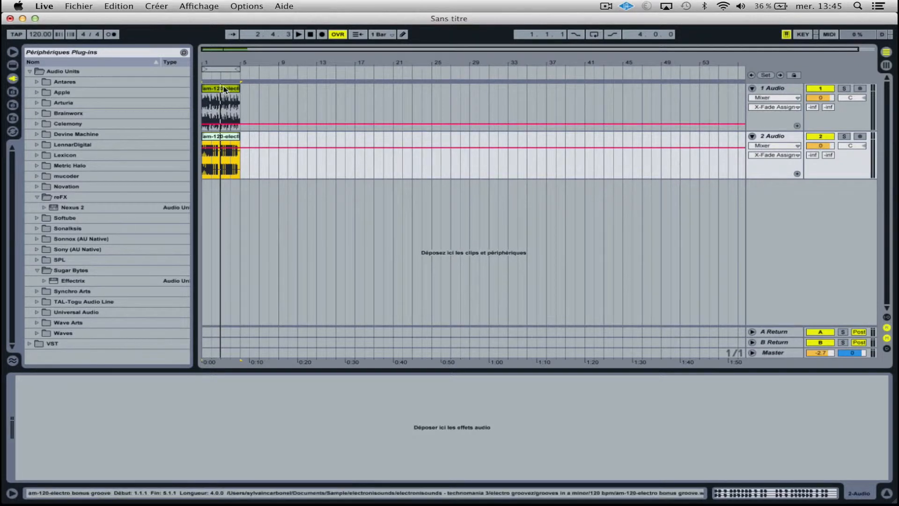
click(209, 111)
key(space)
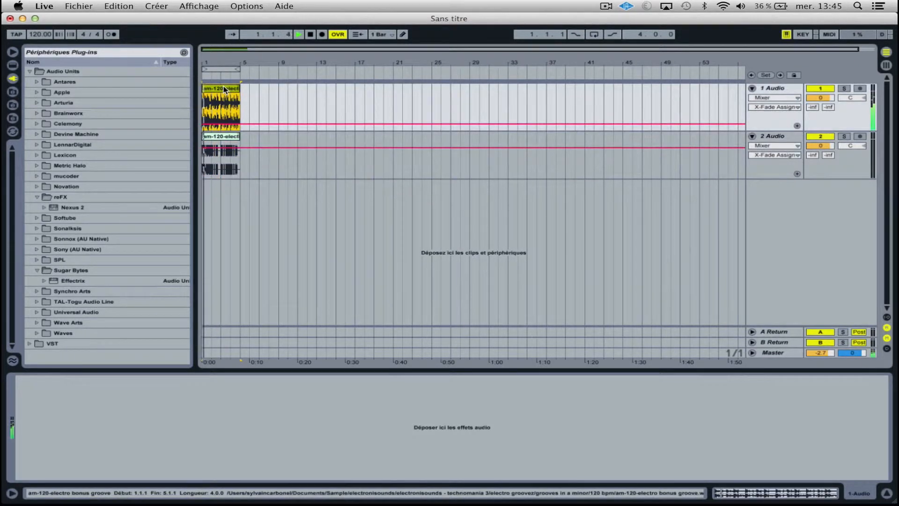
Insert the Sugar Bytes Effectrix audio unit on track 1 and add an X-LOOP block over steps 1 to 24
click(80, 280)
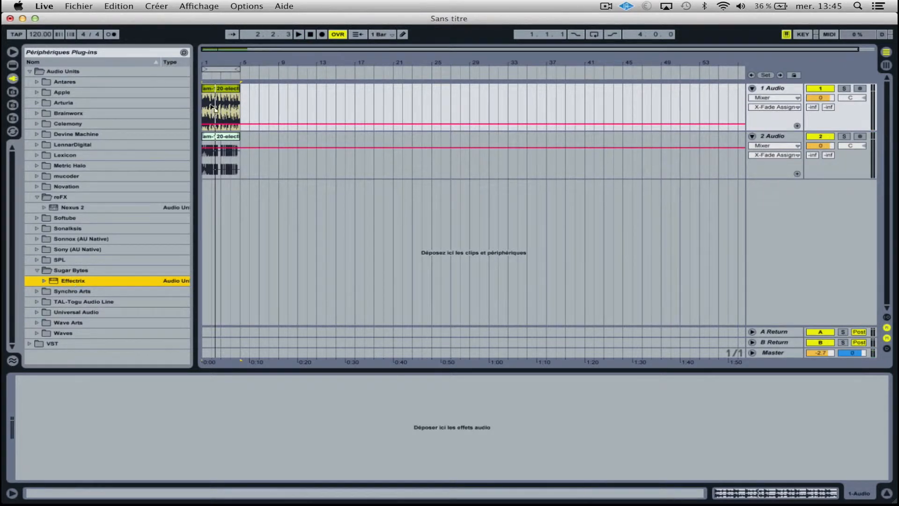
drag(210, 89, 211, 90)
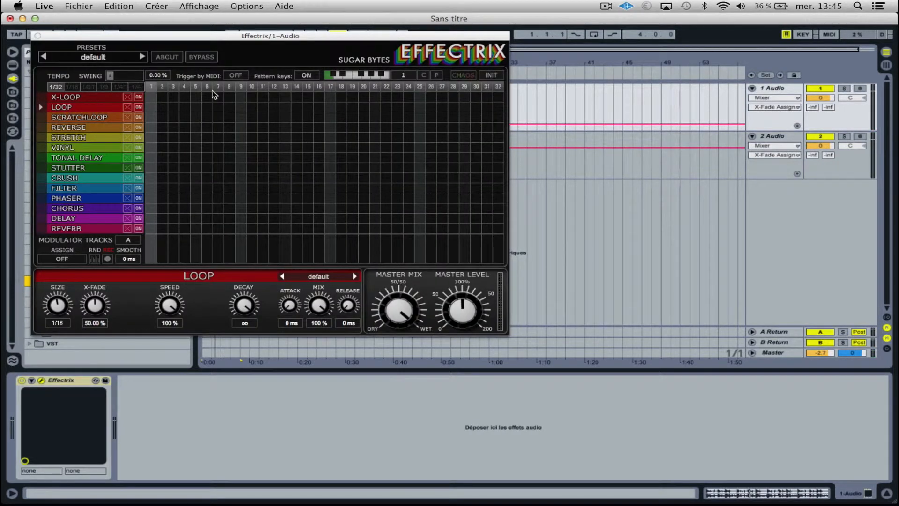
drag(151, 99, 407, 116)
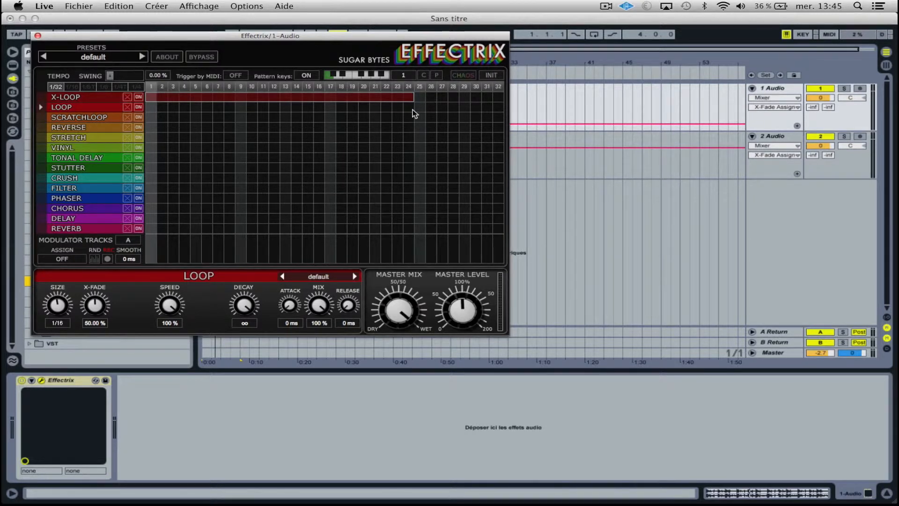
During playback, advance the LOOP effect's presets through 4er Hold and 8er Hold, and extend the X-LOOP block to step 31
key(space)
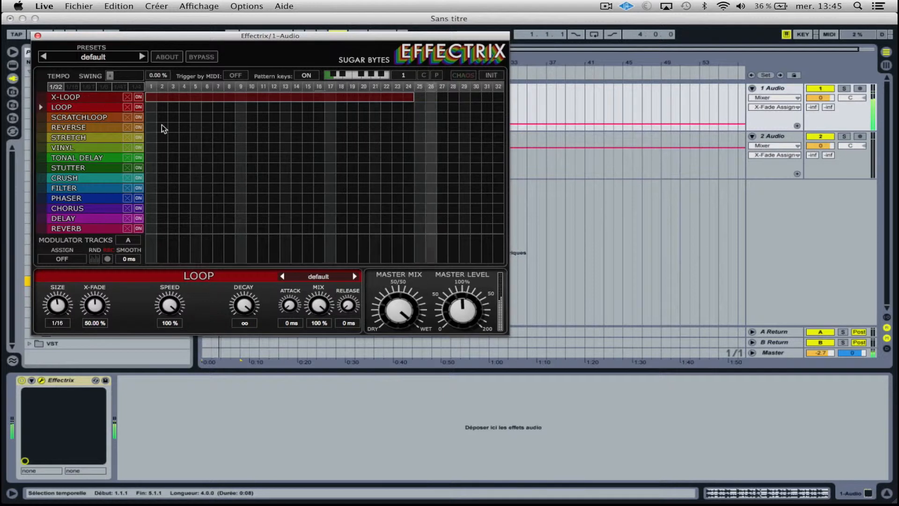
click(354, 277)
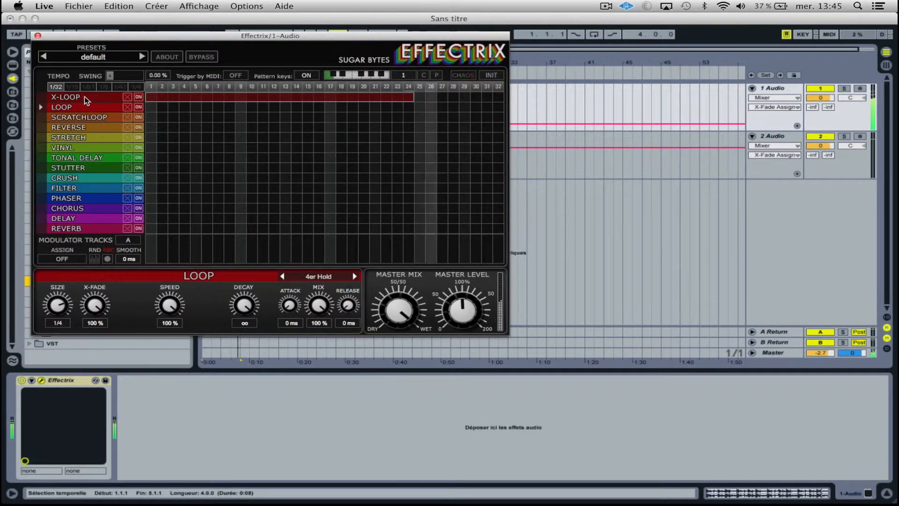
click(355, 277)
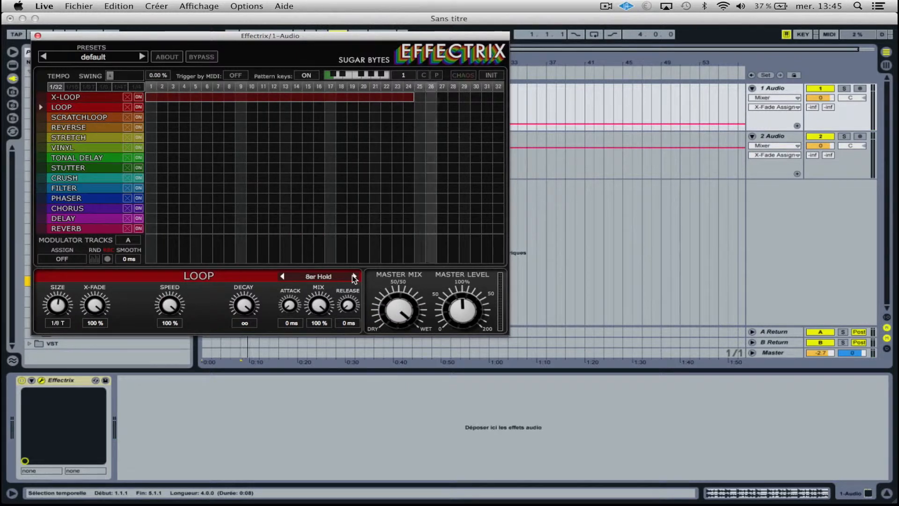
drag(413, 96, 483, 104)
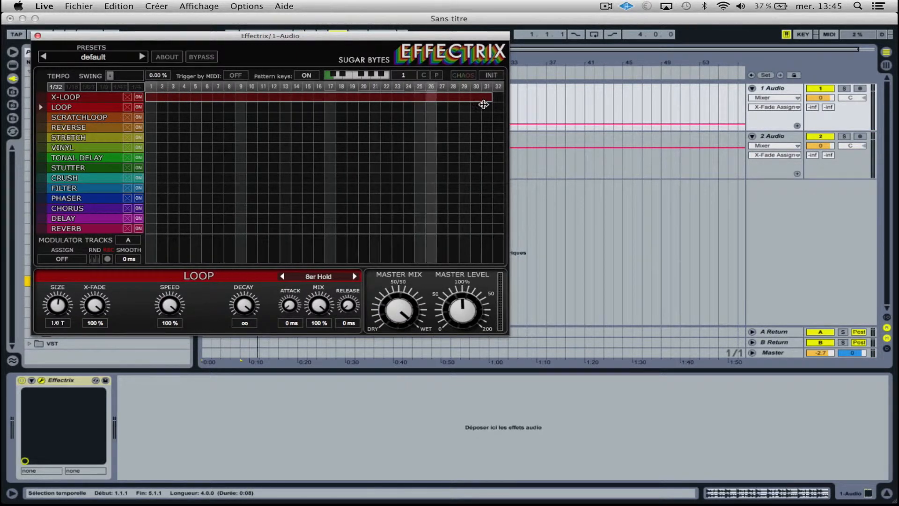
click(355, 276)
Show the X-LOOP settings and audition its presets, including Butter, up to Go To Heaven
click(72, 100)
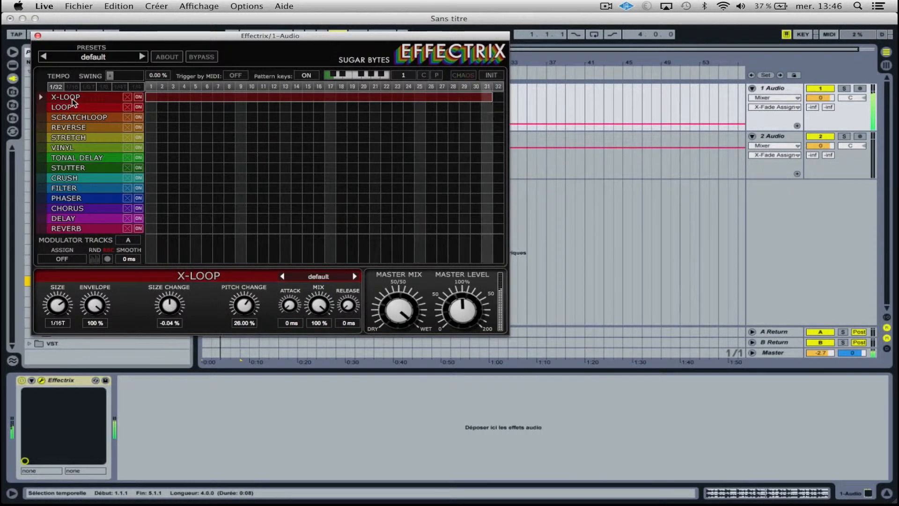
click(349, 279)
click(353, 278)
click(354, 278)
click(353, 277)
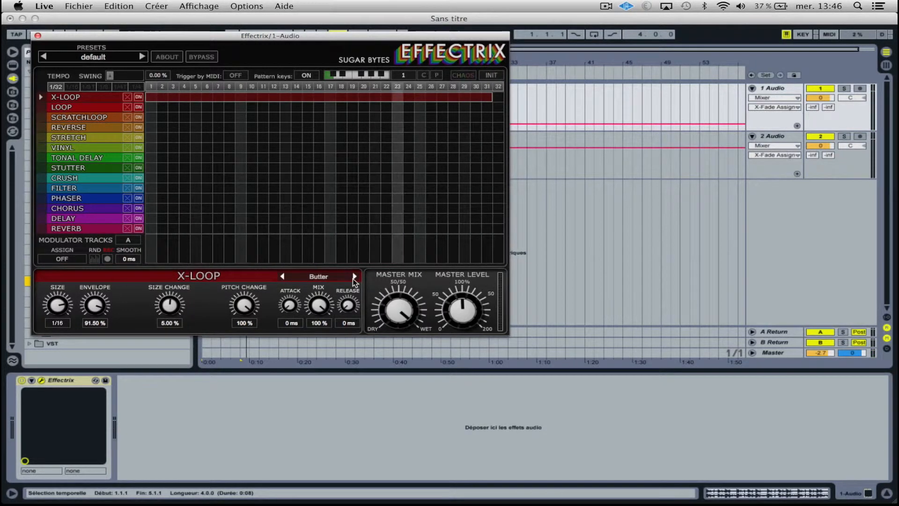
click(354, 277)
click(354, 276)
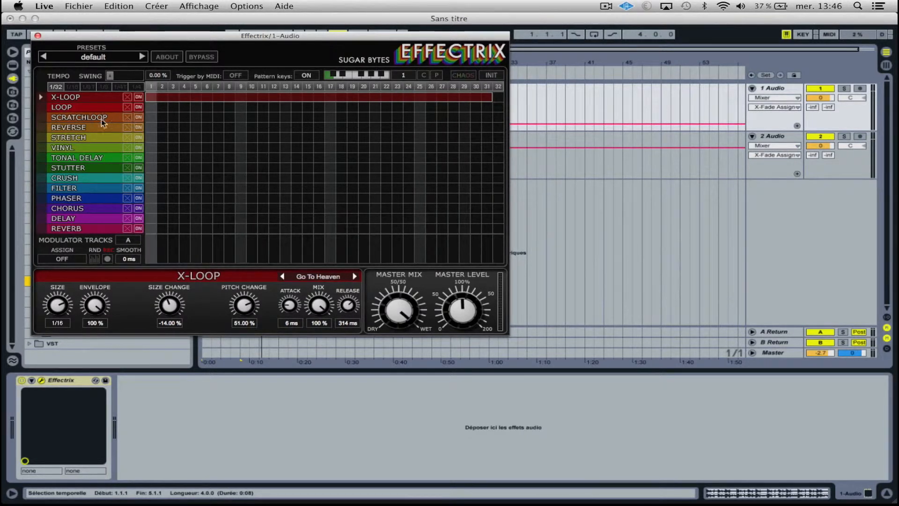
Replace the X-LOOP block with a REVERSE block over steps 3 to 28, and advance the X-LOOP preset to Push The Tempo
drag(177, 132, 454, 146)
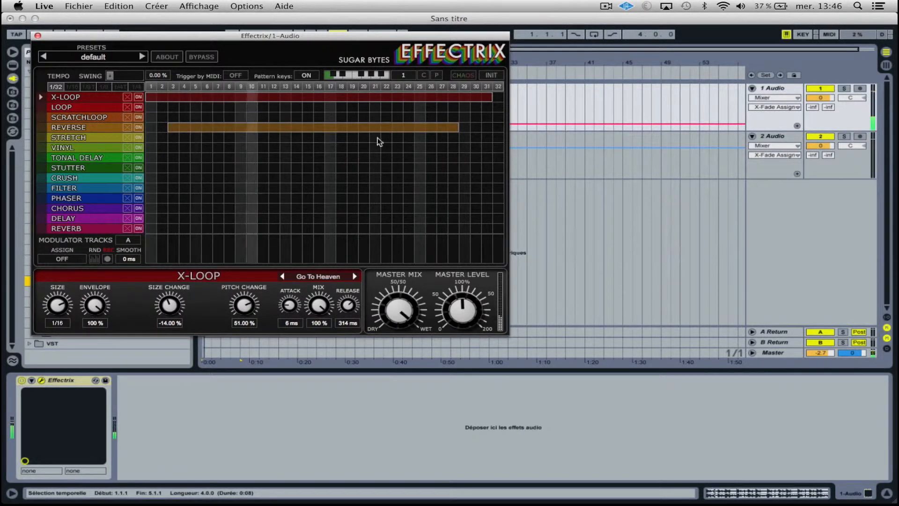
click(263, 96)
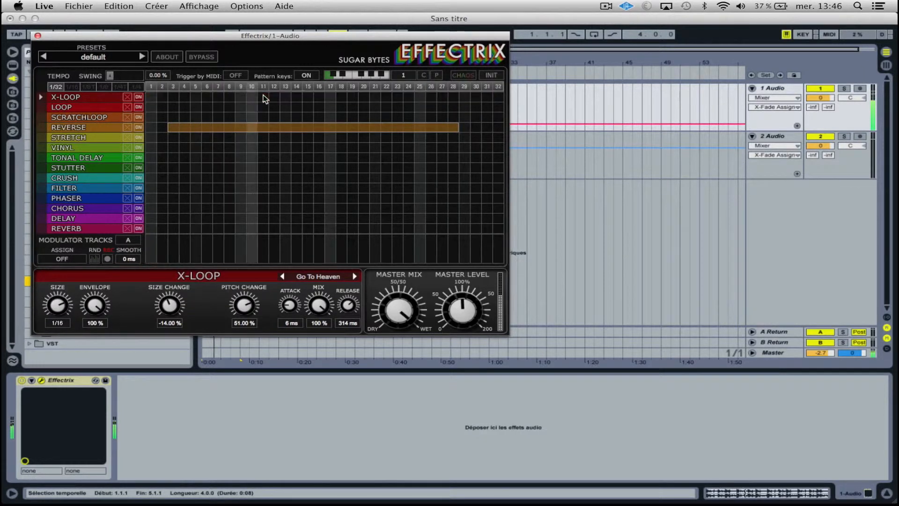
click(355, 276)
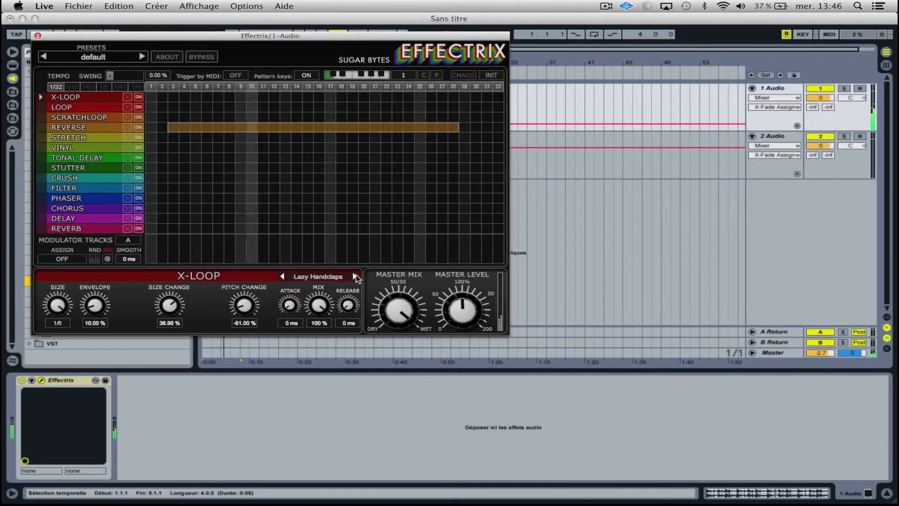
click(355, 276)
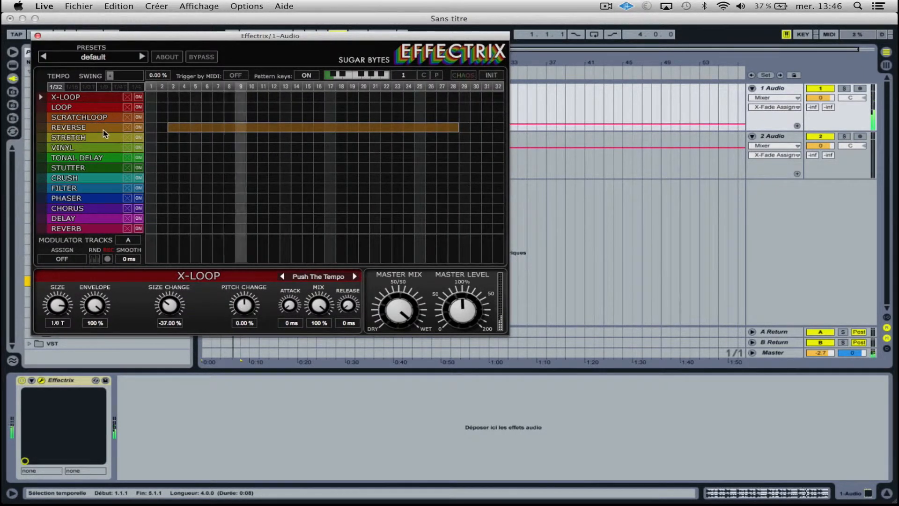
Advance the REVERSE preset through Eight Reverse to Triplet Reverse and turn the master mix slightly down from fully wet
click(103, 129)
click(355, 276)
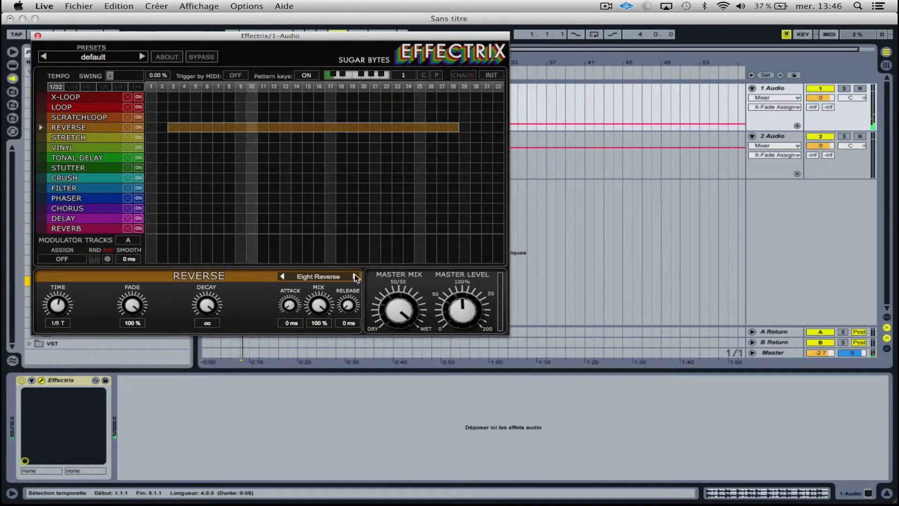
click(401, 315)
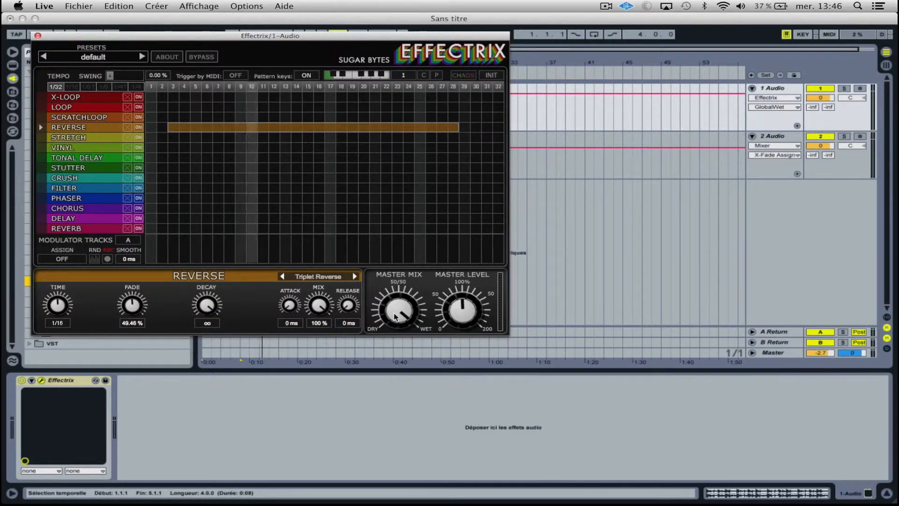
drag(398, 311, 397, 328)
Add a VINYL block over steps 5 to 20, delete the REVERSE block, and show the VINYL settings
drag(199, 150, 359, 170)
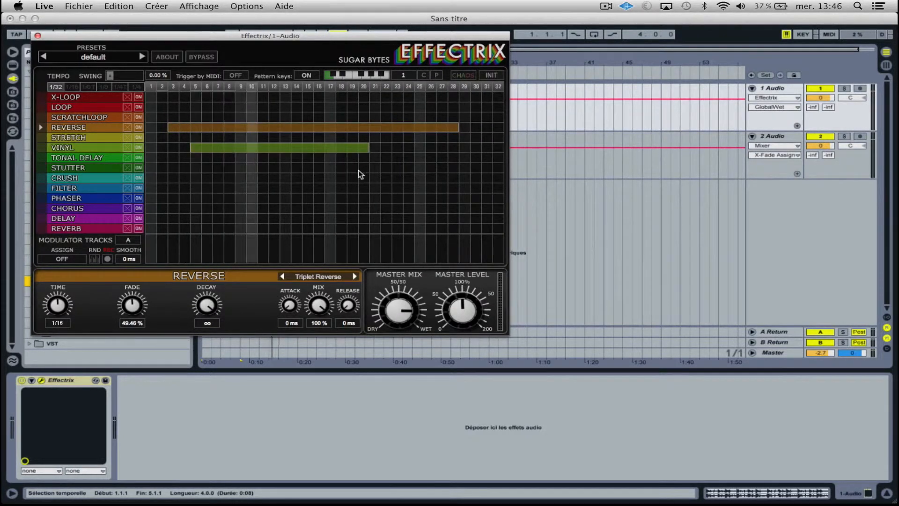
click(320, 129)
click(321, 129)
click(100, 148)
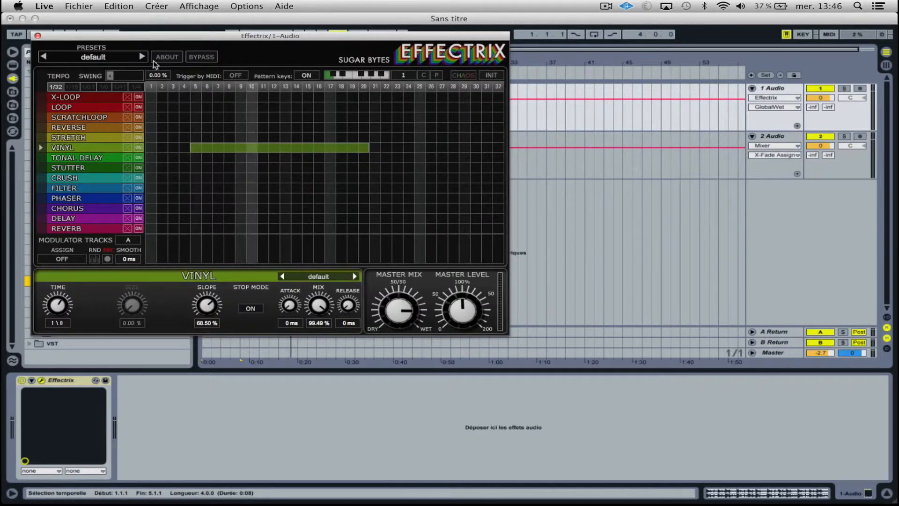
Move the Effectrix window clear of the tracks, loop the clip on track 1 and start playback
drag(168, 38, 323, 248)
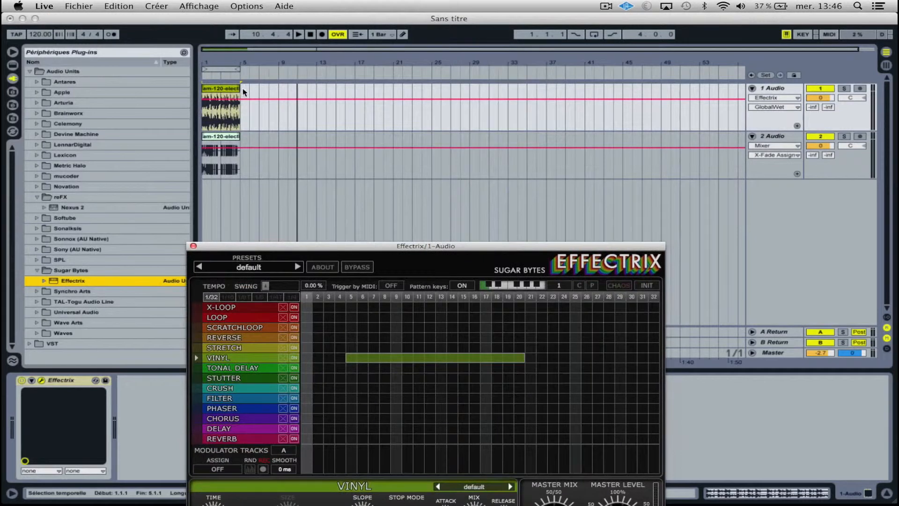
click(224, 91)
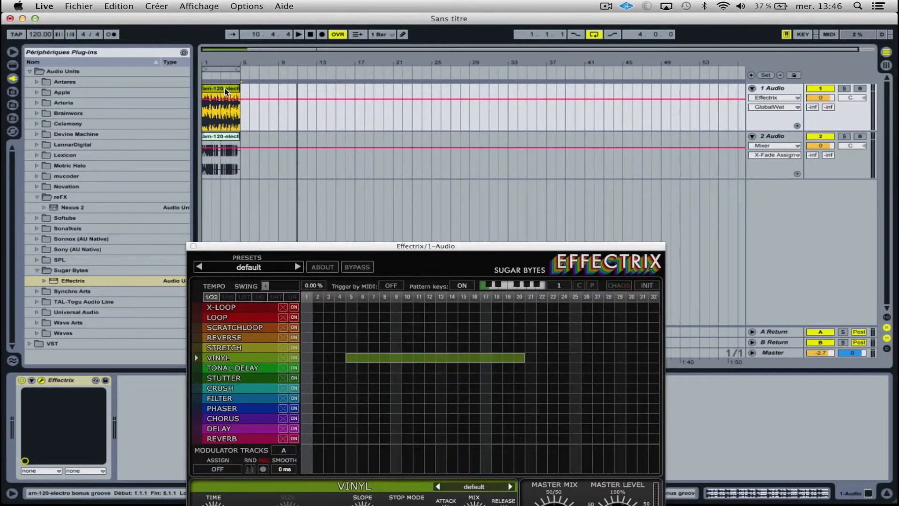
key(space)
drag(398, 246, 348, 195)
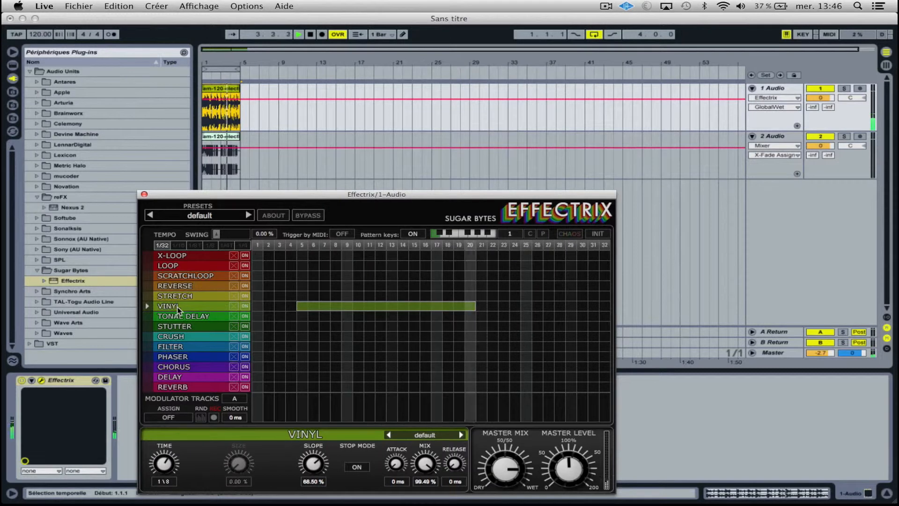
Set the VINYL preset to Shortstop and extend its block across all 32 steps
click(461, 435)
click(462, 435)
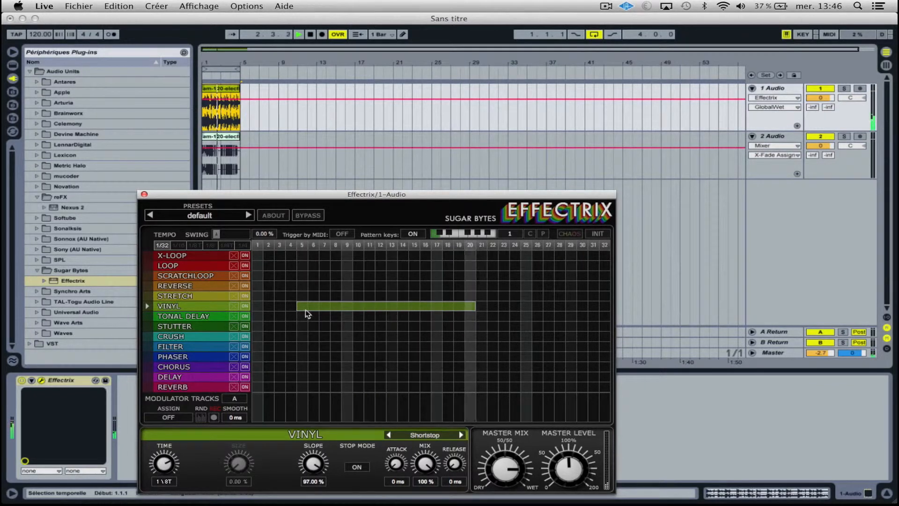
drag(291, 305, 224, 300)
drag(475, 307, 609, 308)
Audition the VINYL presets from Slow Stop through Stop It and Triplet Scratch to Use Many Stops
click(461, 435)
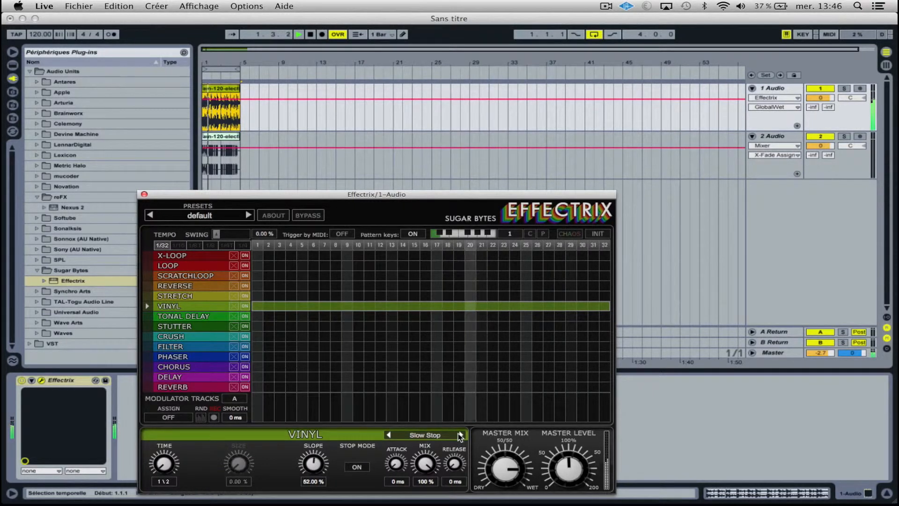
click(461, 435)
click(461, 435)
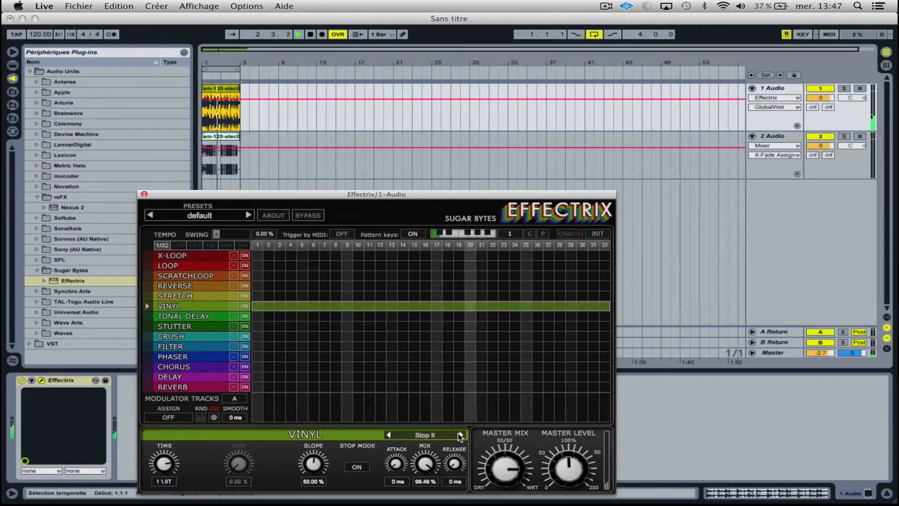
click(461, 435)
click(461, 435)
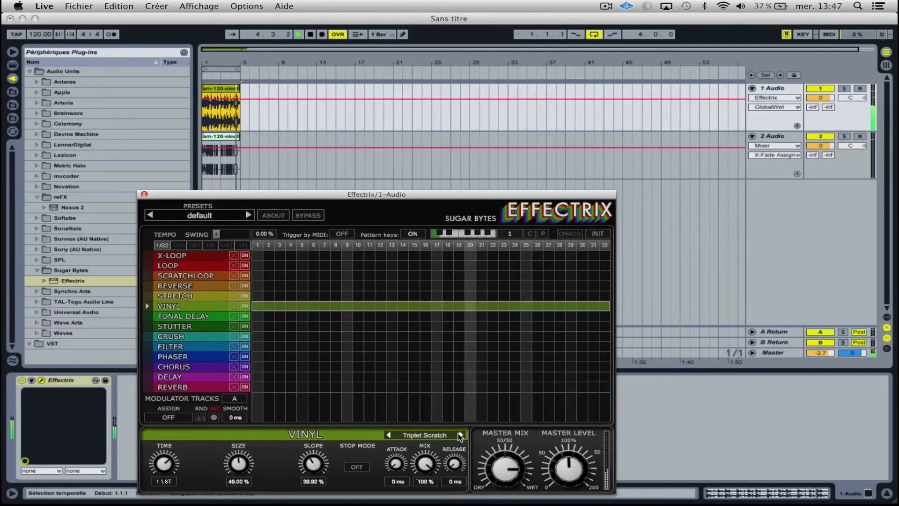
click(461, 435)
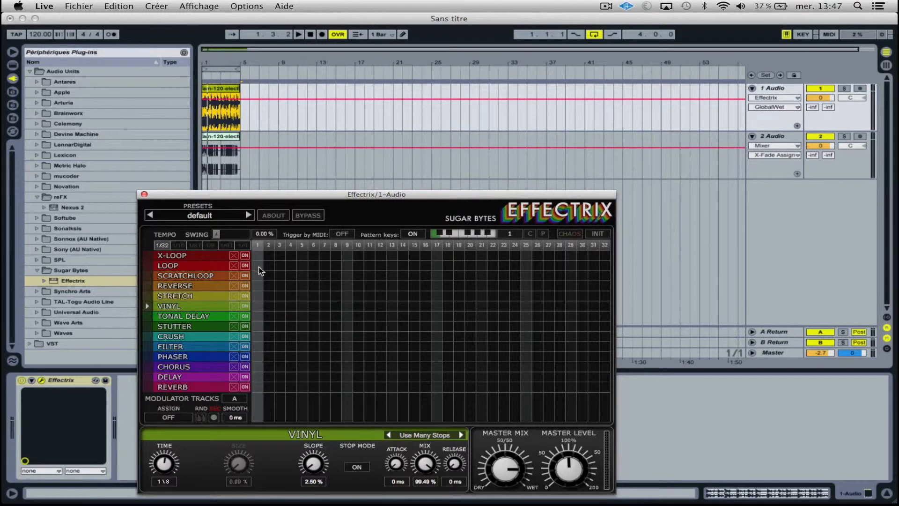
Play the loop with a LOOP block across all 32 steps in place of VINYL, and advance its preset to 16er Hold
key(space)
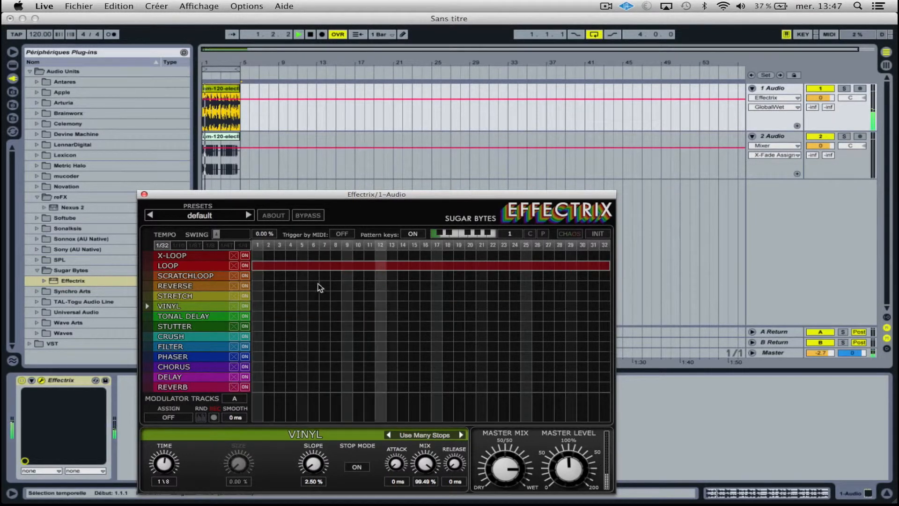
click(204, 265)
click(461, 434)
click(461, 435)
click(461, 434)
click(460, 434)
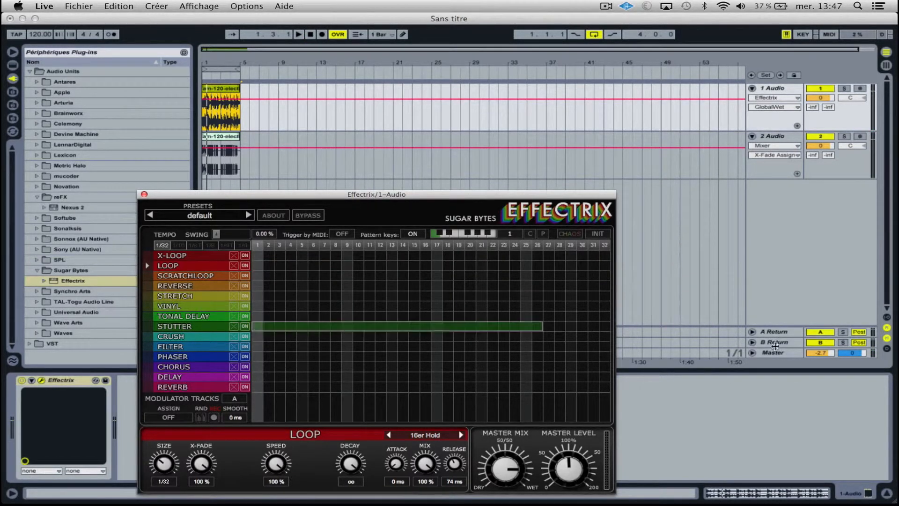
Play the loop with a STUTTER block over steps 1 to 26 and audition its presets from Dance It to Good Vibe
key(space)
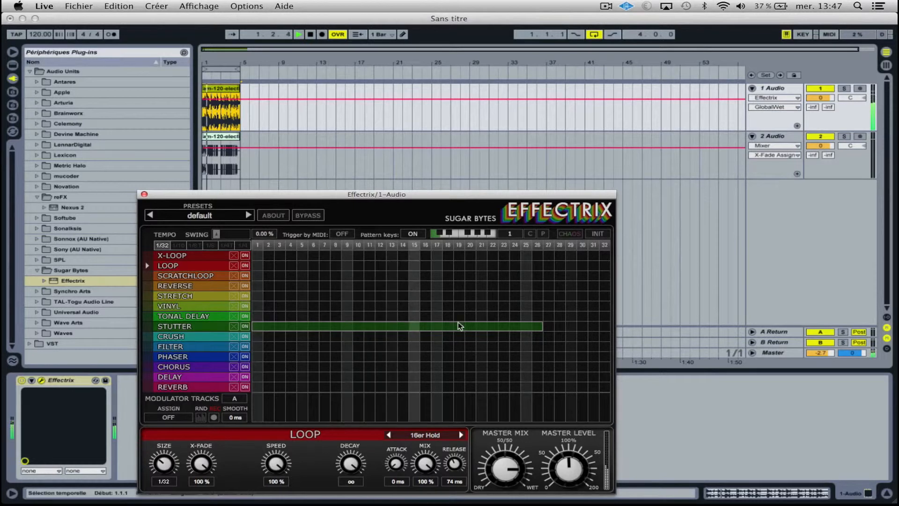
click(206, 326)
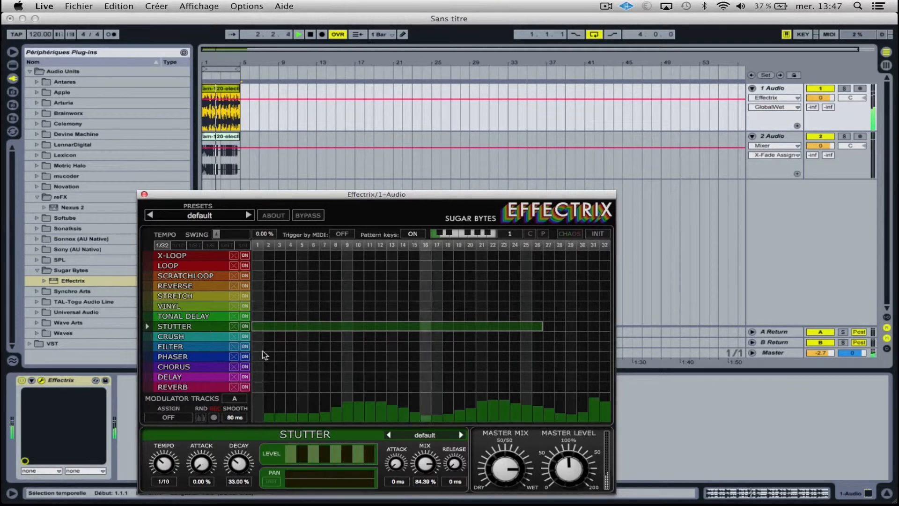
click(462, 435)
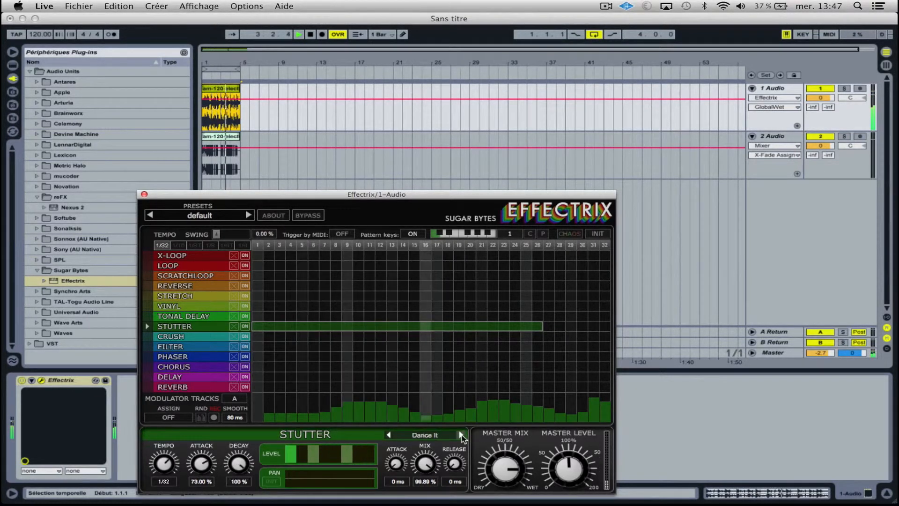
click(462, 435)
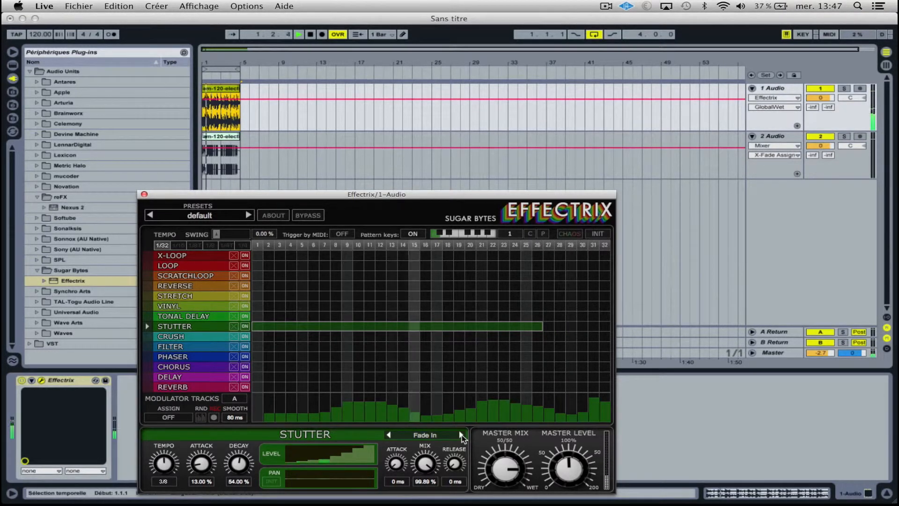
click(461, 435)
click(462, 435)
click(462, 435)
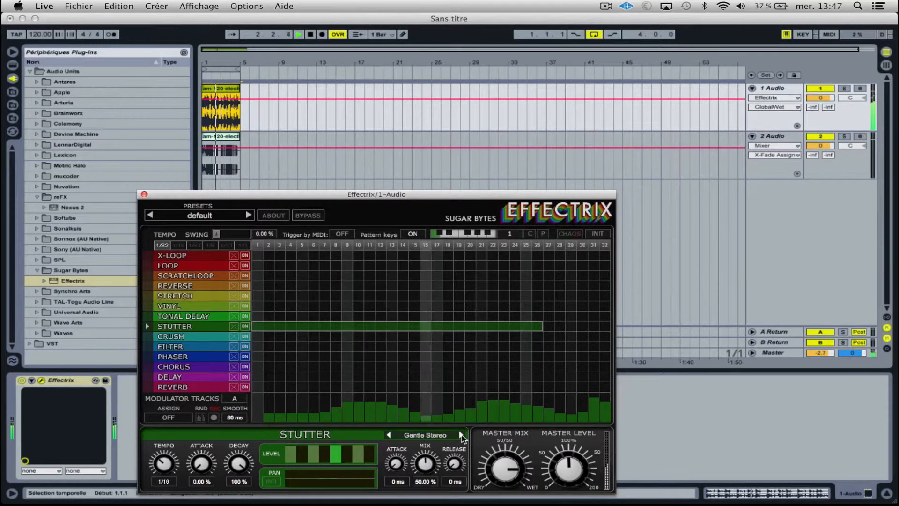
click(462, 435)
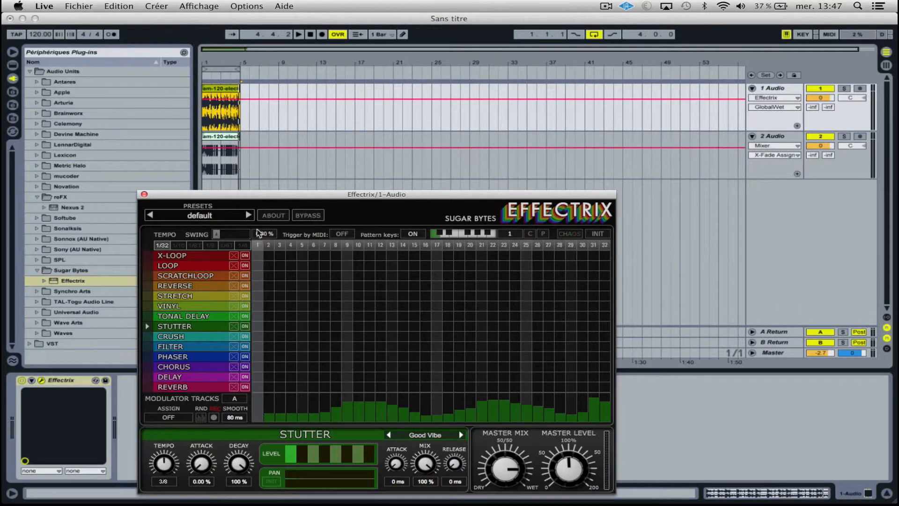
Play the track 1 loop and audition the global presets from Atmolooper through Beatgater and Berlin Jungle to Coeur de Paris
click(248, 215)
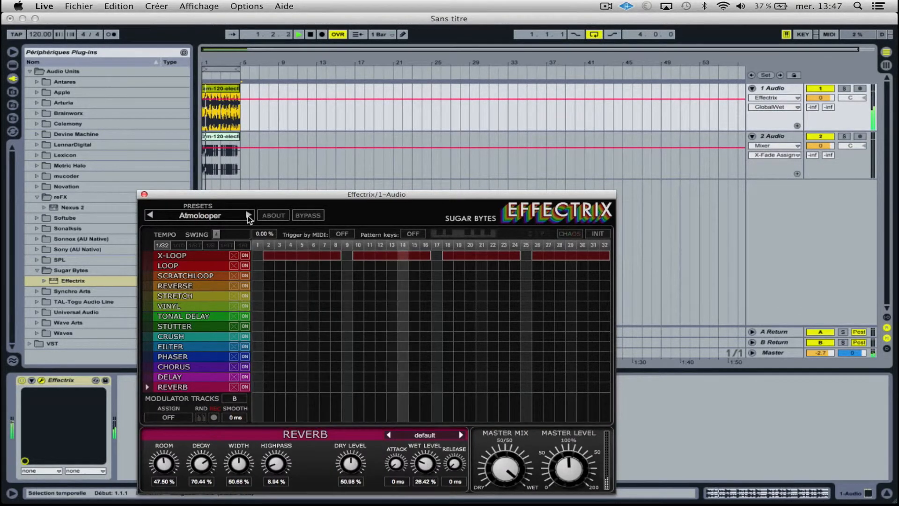
click(248, 215)
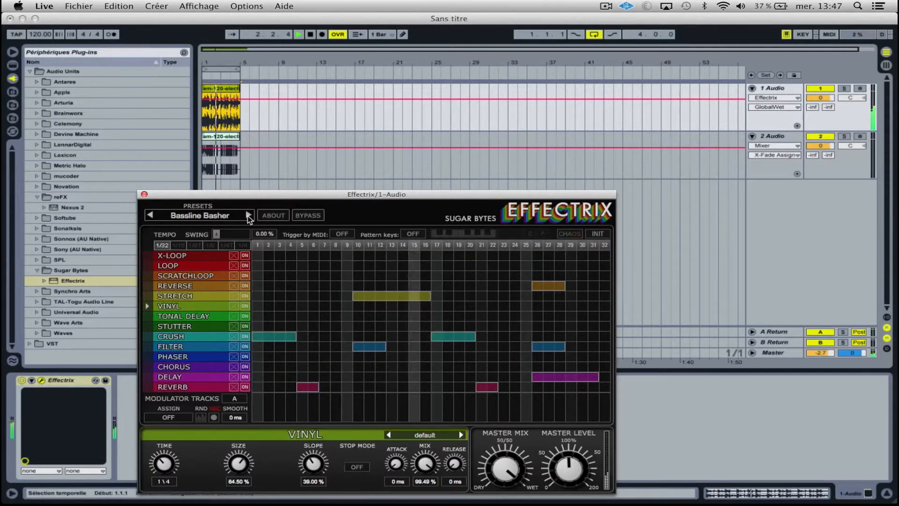
click(248, 215)
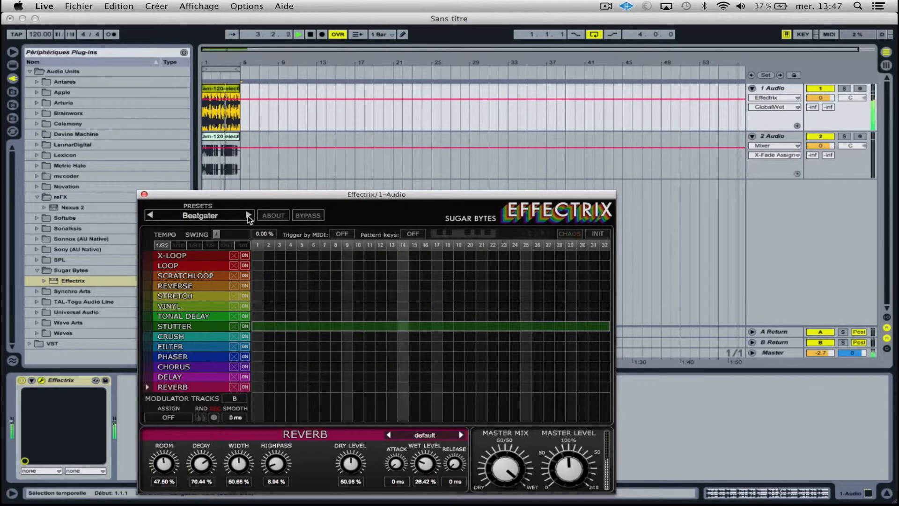
click(248, 215)
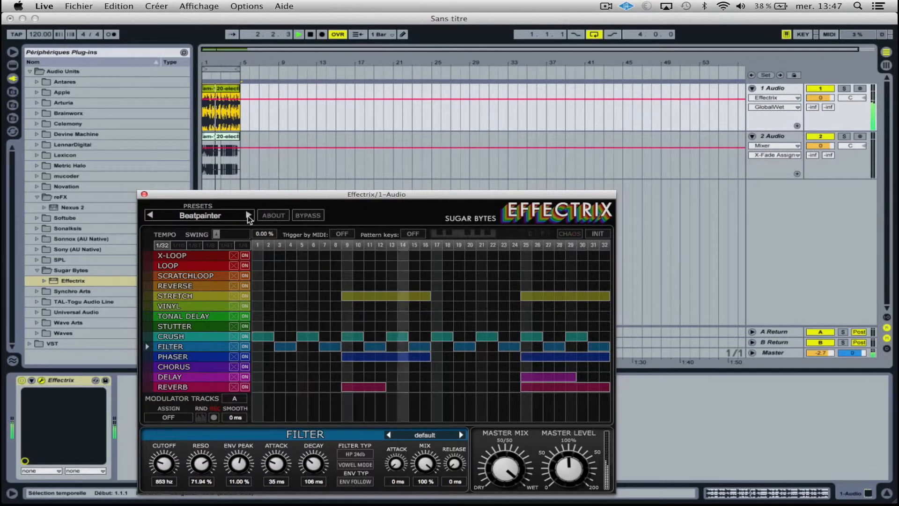
click(249, 215)
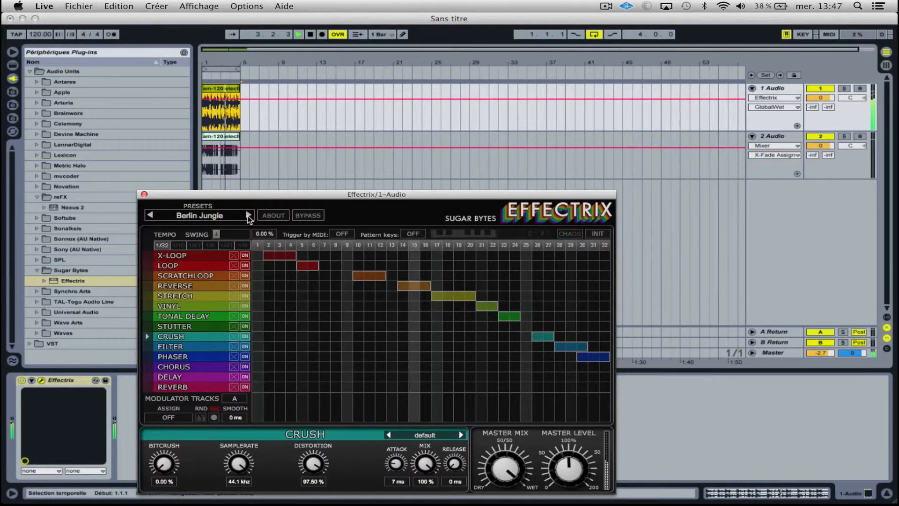
click(248, 214)
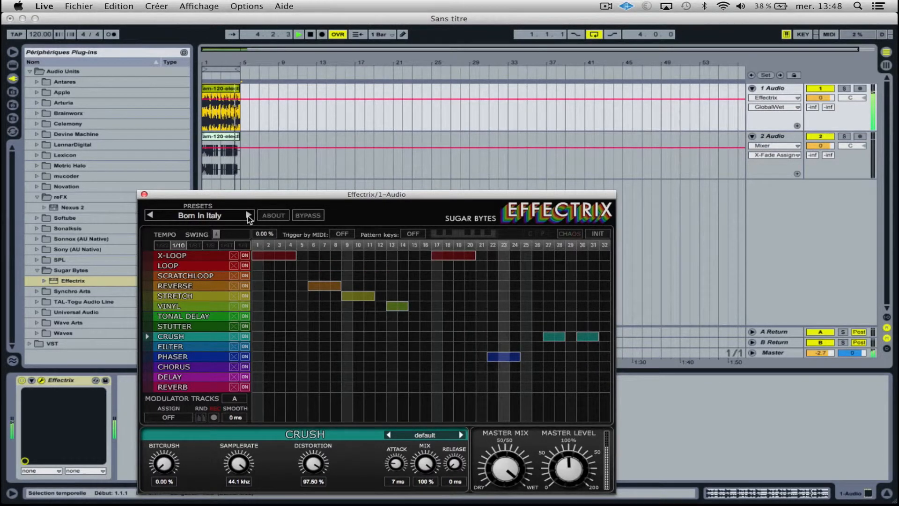
click(248, 215)
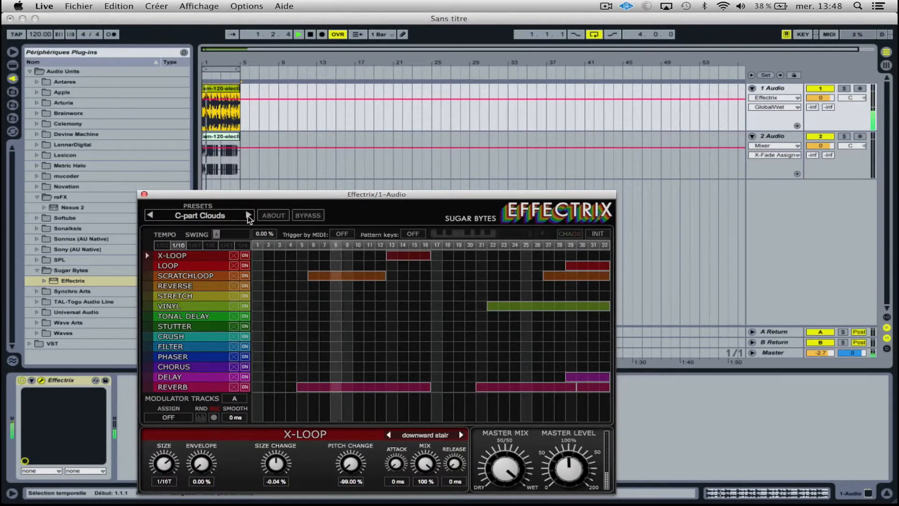
click(248, 215)
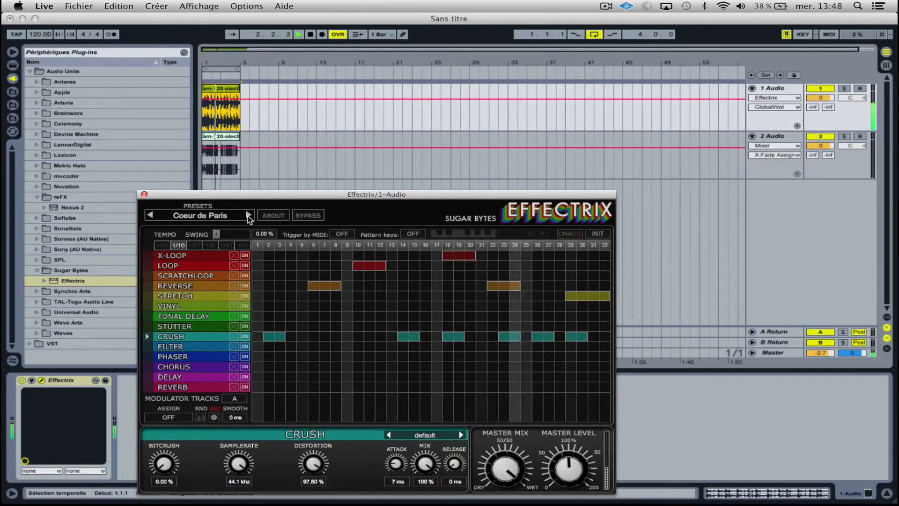
Delete the electro bonus groove clip from track 1 and move the master crossfader fully to the B side (50B)
click(144, 195)
click(77, 281)
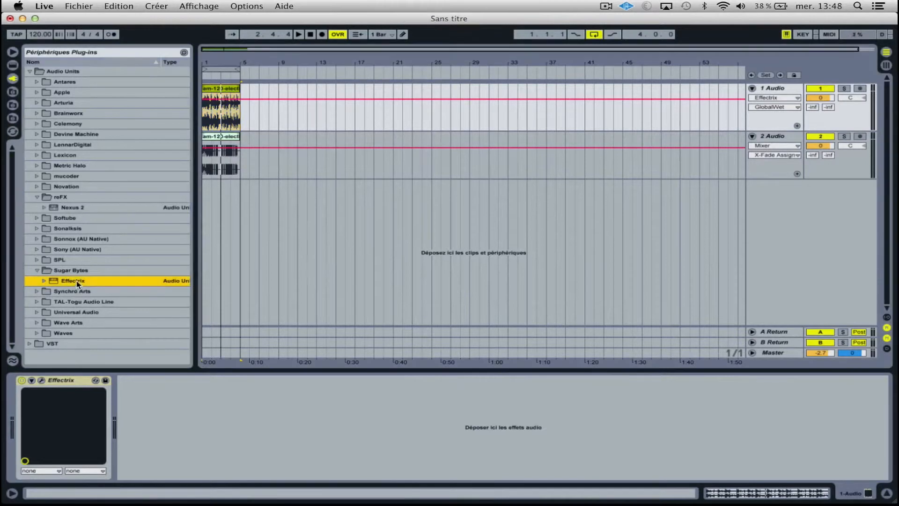
drag(226, 138, 226, 139)
click(226, 88)
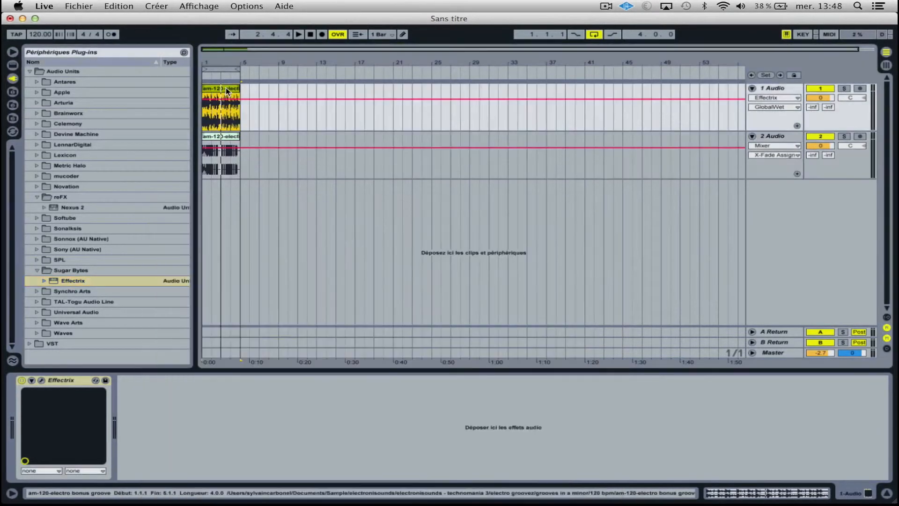
click(226, 90)
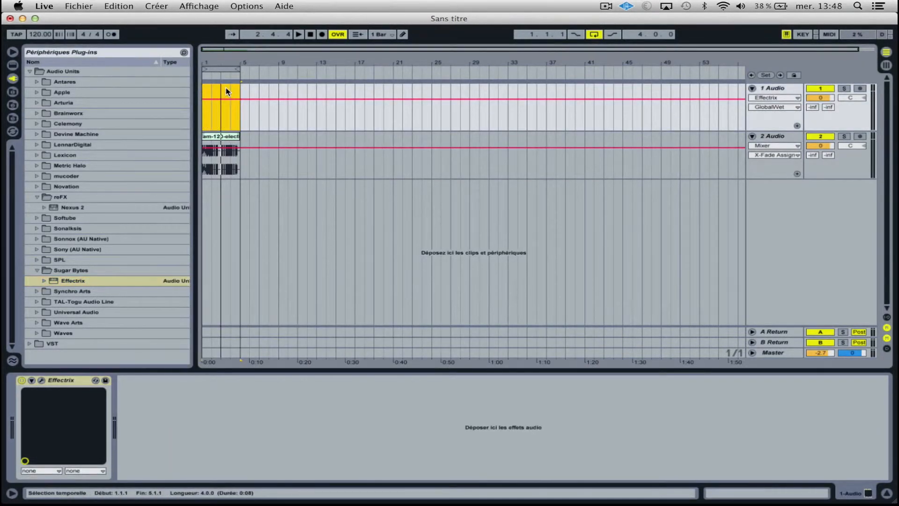
key(Tab)
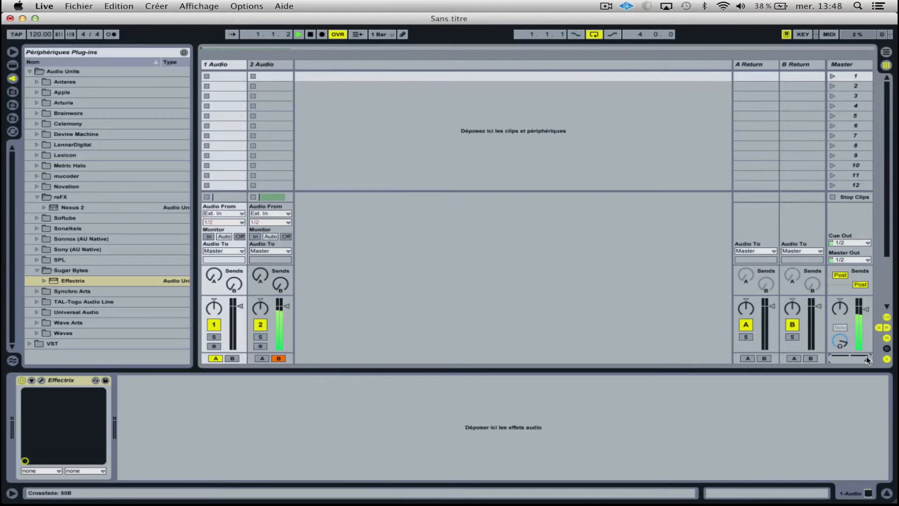
key(Tab)
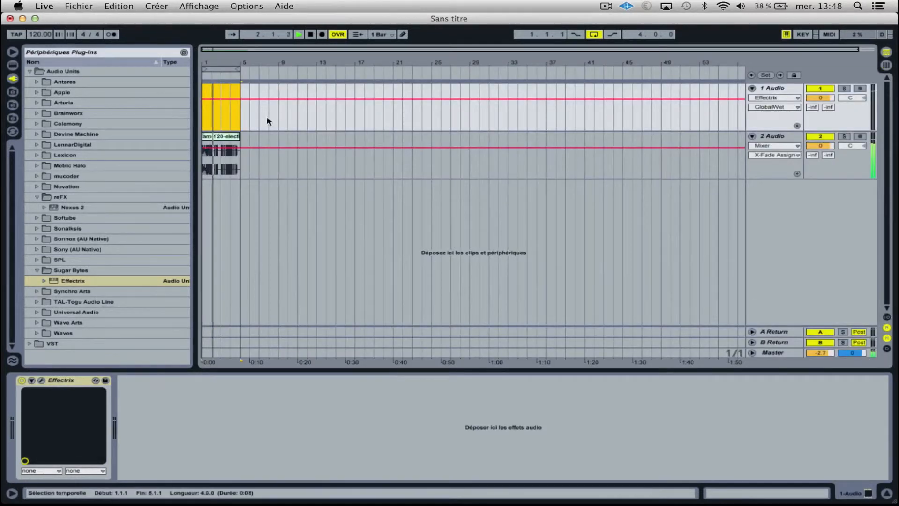
Add Effectrix to track 2 and load its Beat Repeat factory preset
click(227, 137)
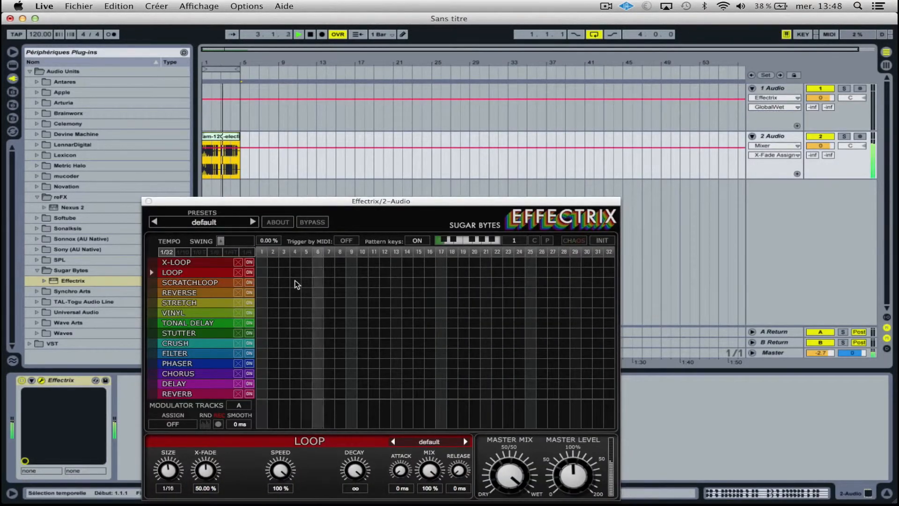
drag(261, 282, 396, 294)
key(space)
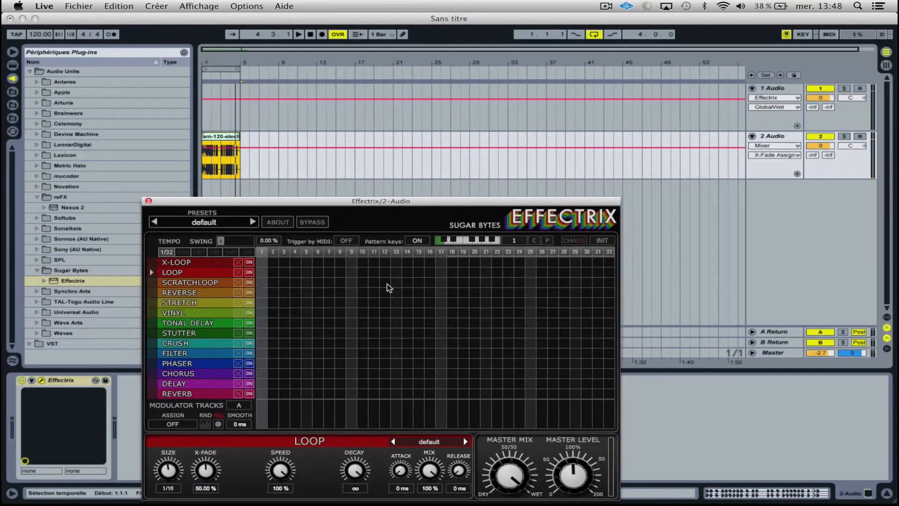
click(240, 223)
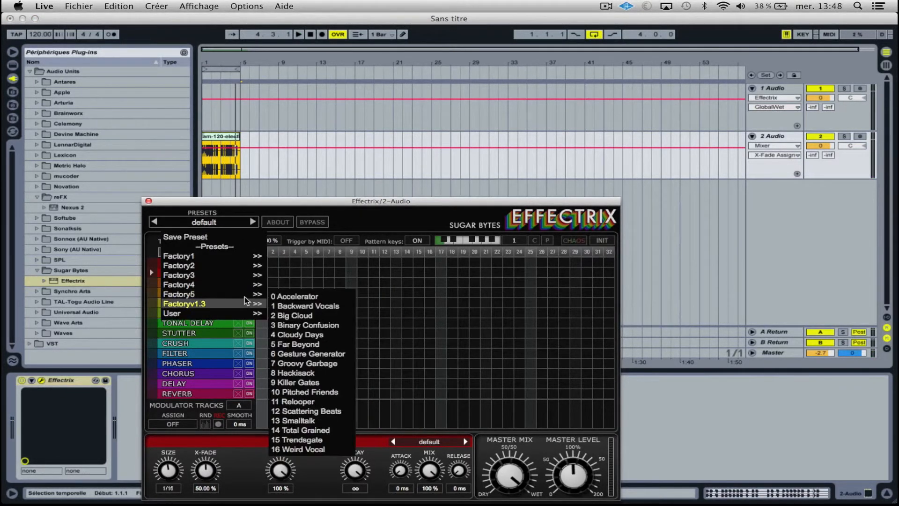
mouse_move(244, 294)
click(307, 311)
Play the track 2 loop and audition the global presets from Beat Repeat through Chaos Eater and Detune Stopscratch to Dogs in Space
key(space)
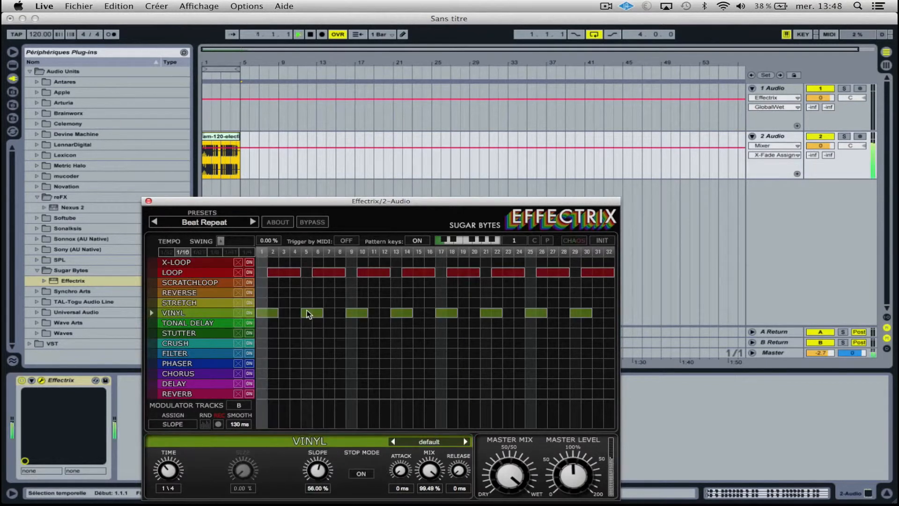
click(253, 222)
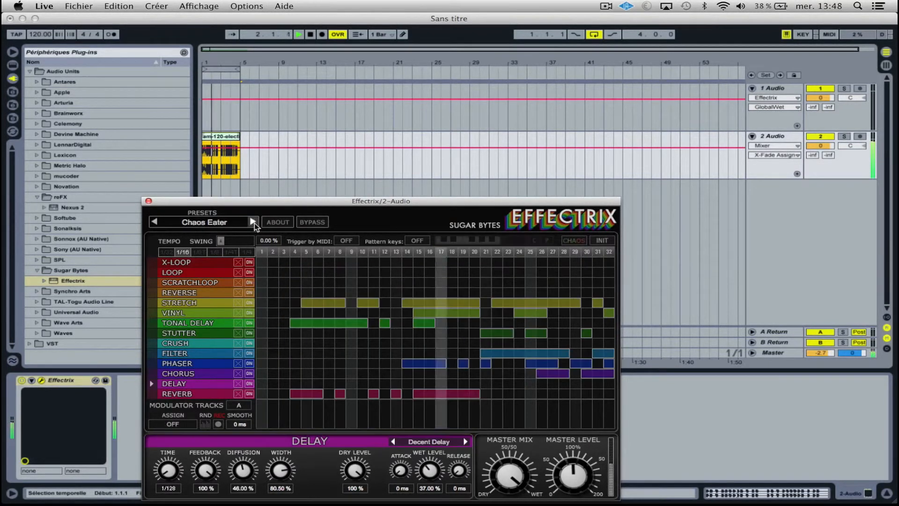
click(254, 222)
click(253, 222)
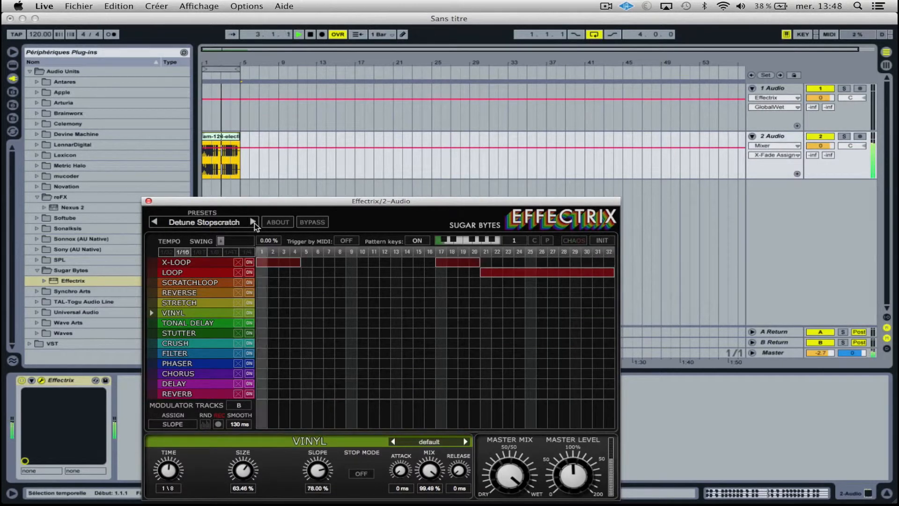
click(253, 222)
key(space)
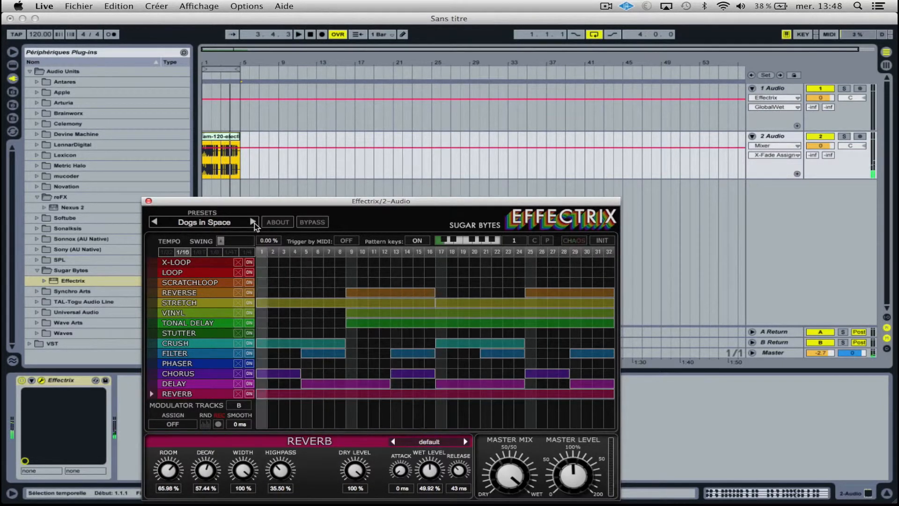
Delete the electro groove clip from track 2 and load the Nexus 2 synth on a new track
click(148, 201)
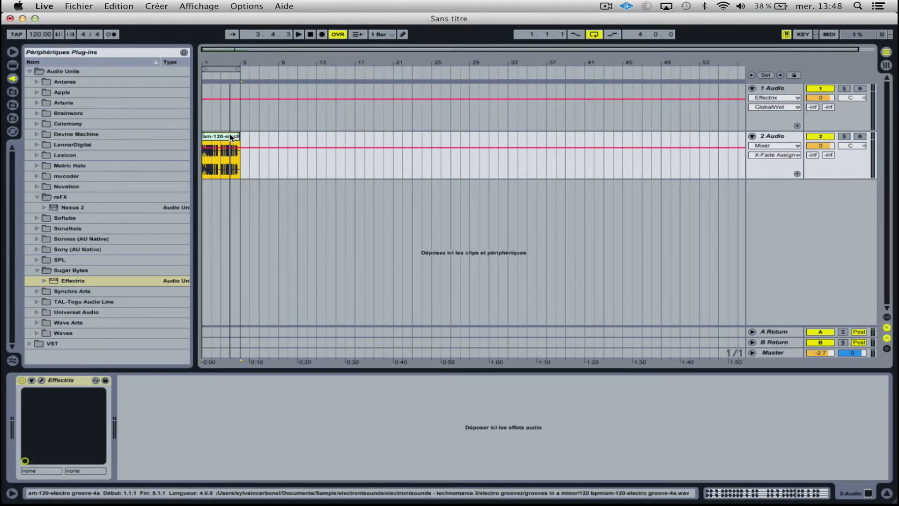
key(Delete)
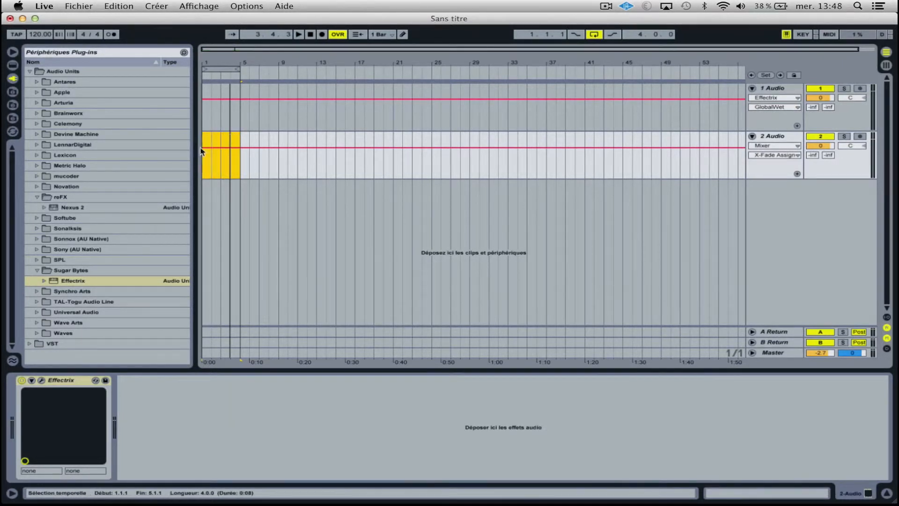
mouse_move(234, 500)
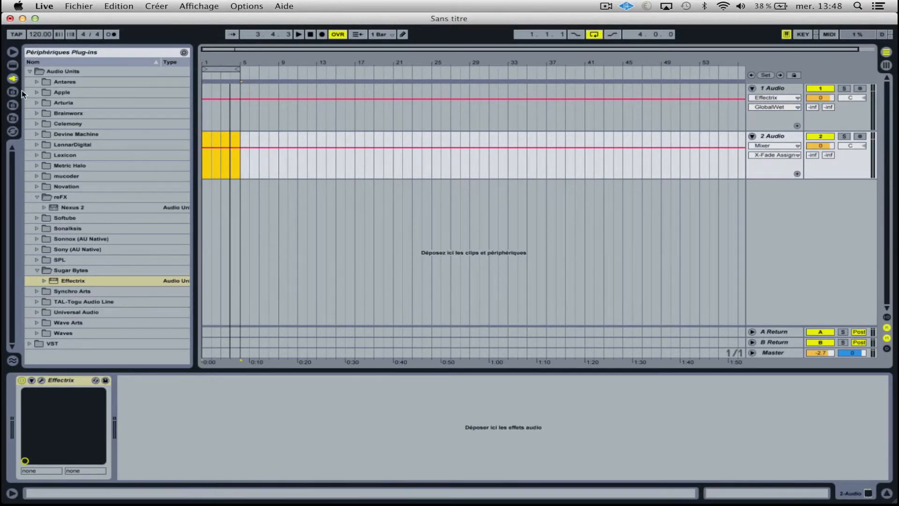
drag(66, 207, 329, 149)
drag(313, 179, 287, 215)
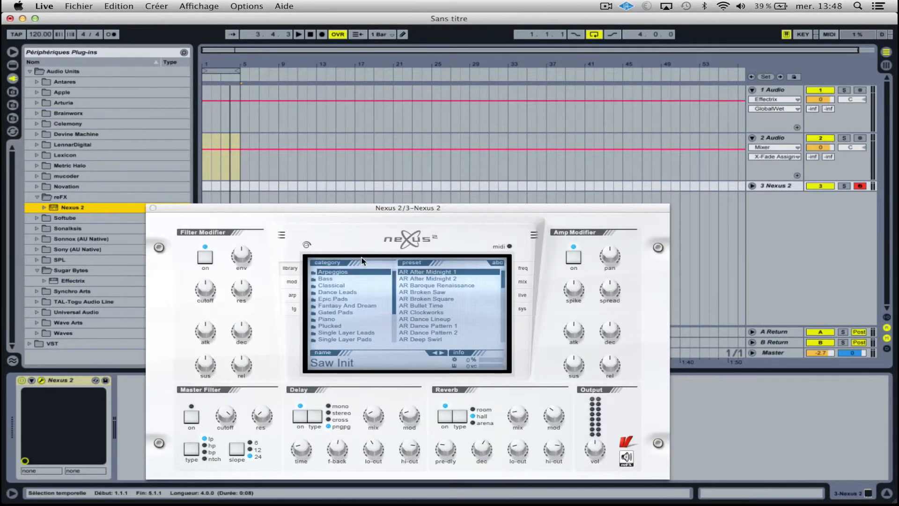
drag(349, 211, 562, 192)
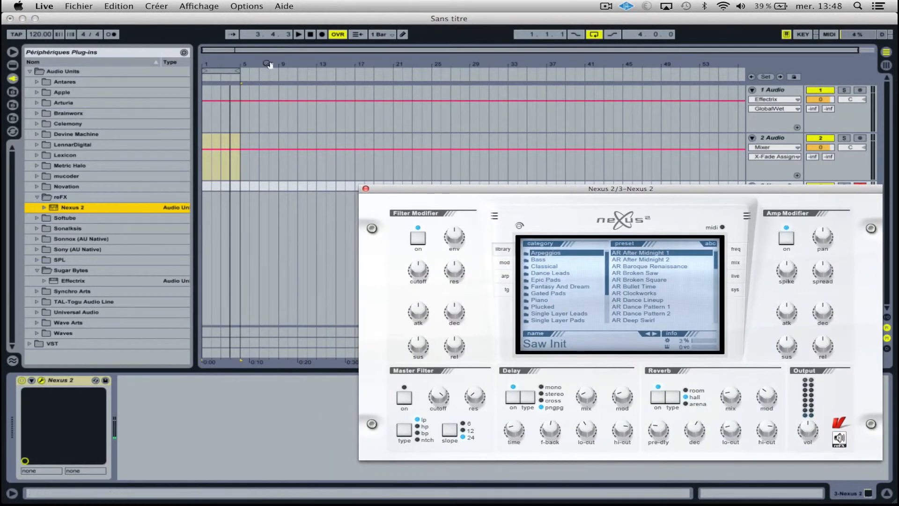
Record a short MIDI clip from bar 1 with the Nexus 2 Saw Init sound and add Effectrix after the synth
click(322, 35)
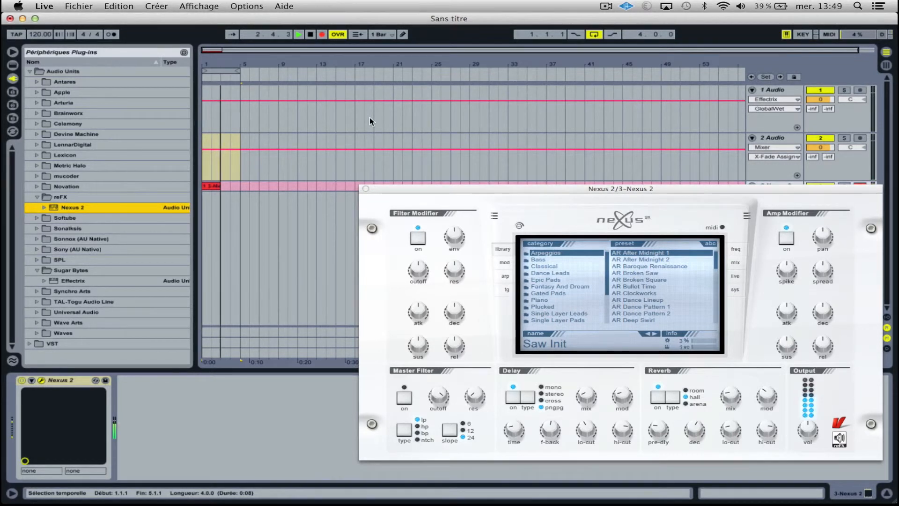
key(space)
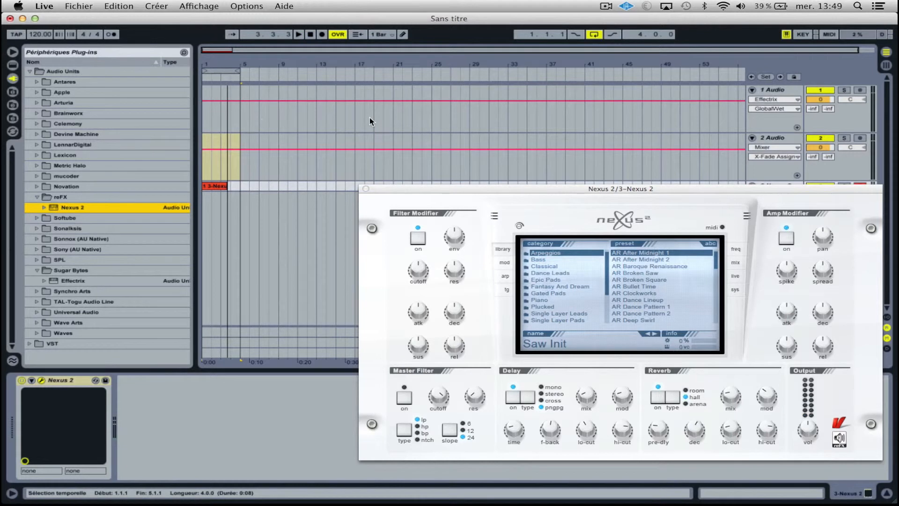
click(218, 184)
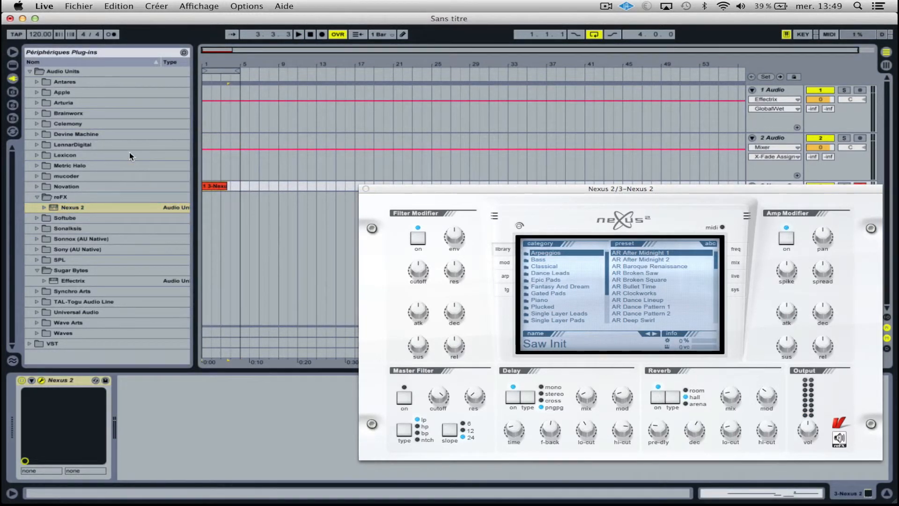
click(74, 280)
drag(217, 187, 218, 189)
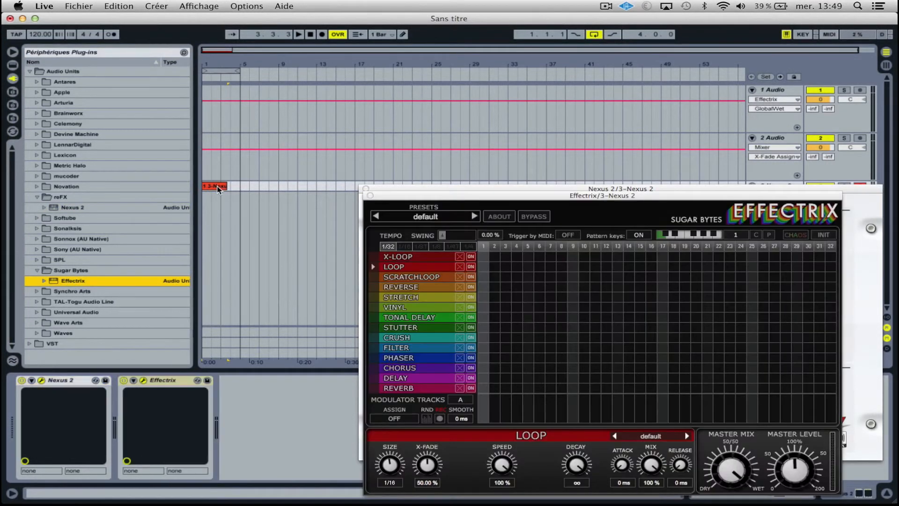
Play the Nexus 2 clip and audition the Effectrix presets Atmolooper, Bassline Basher and Beatgater
key(space)
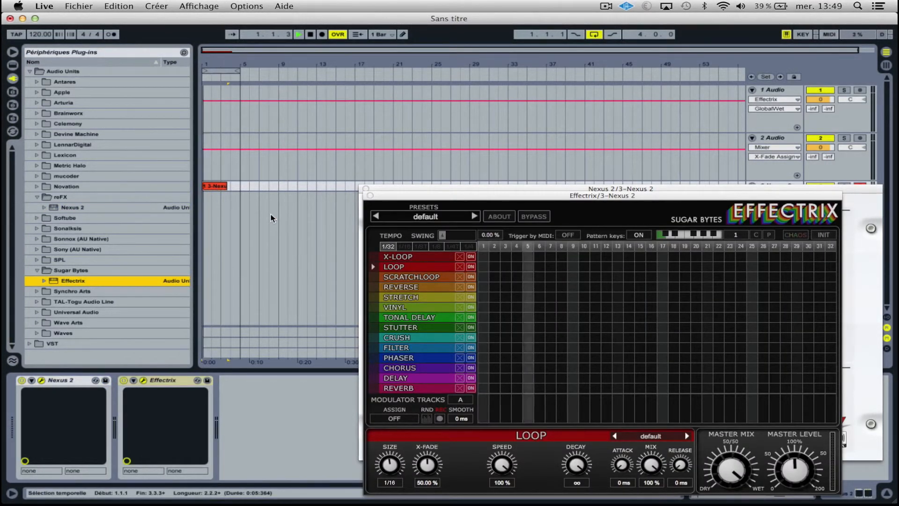
click(473, 221)
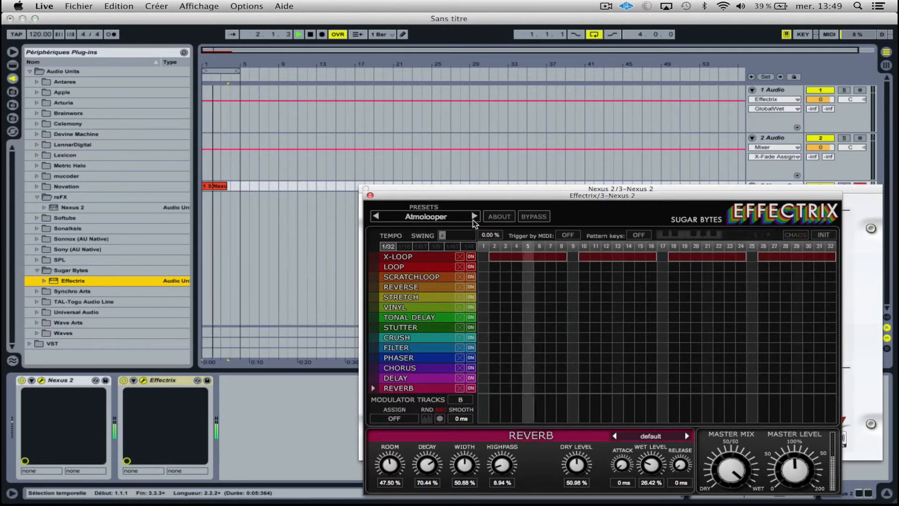
click(476, 215)
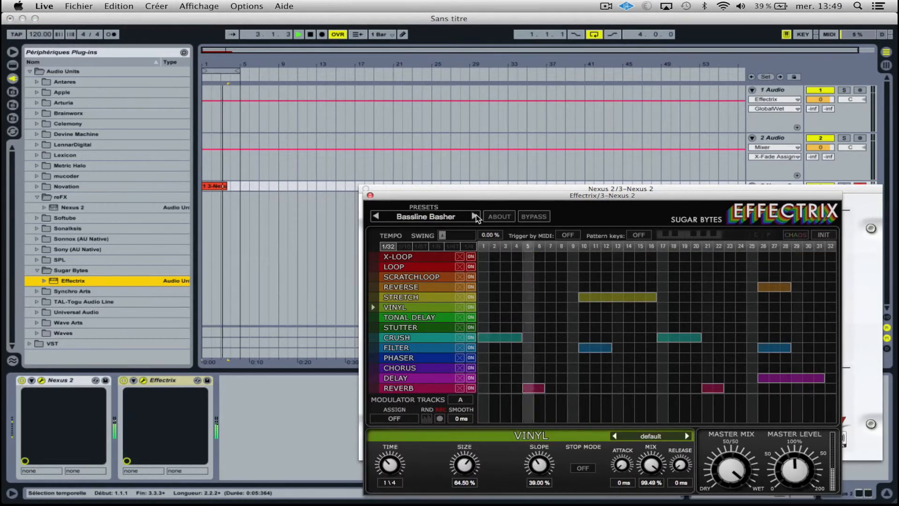
click(476, 214)
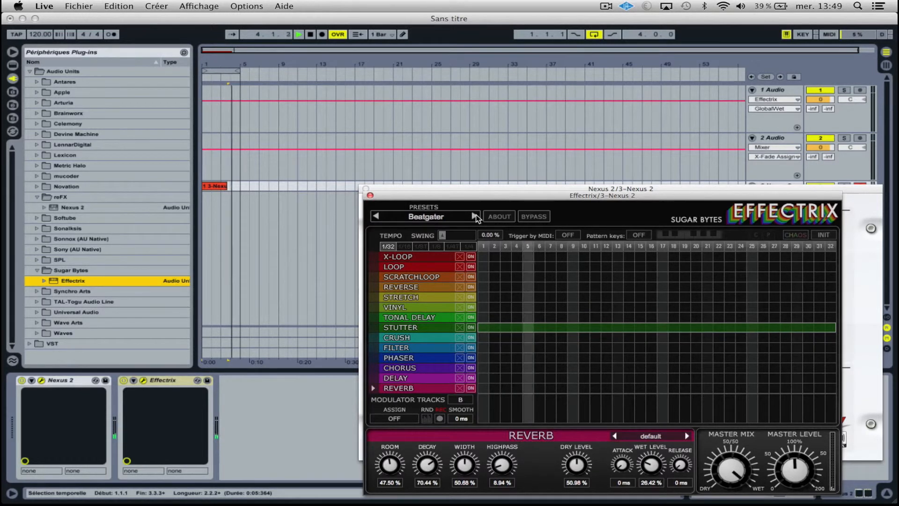
key(space)
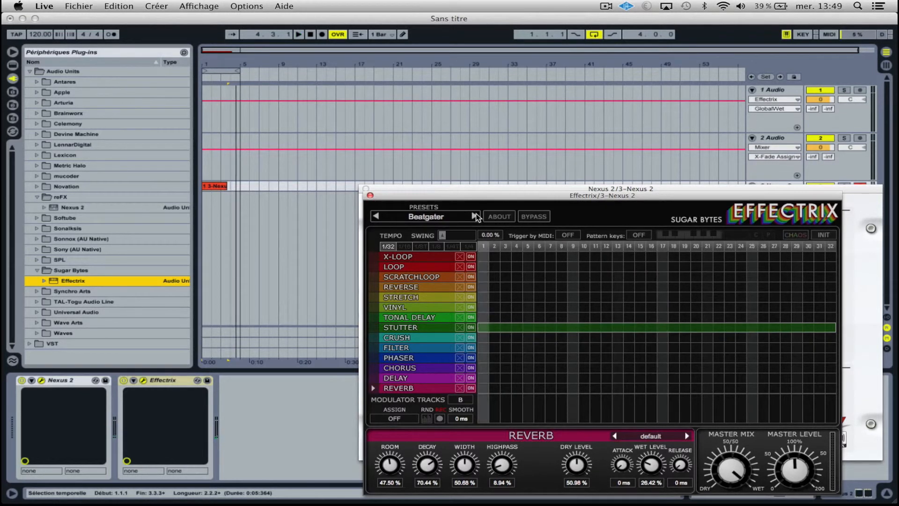
Bring the Nexus 2 window in front of Effectrix and unfold the Nexus 2 track in the arrangement
click(219, 187)
drag(723, 189, 725, 206)
click(752, 187)
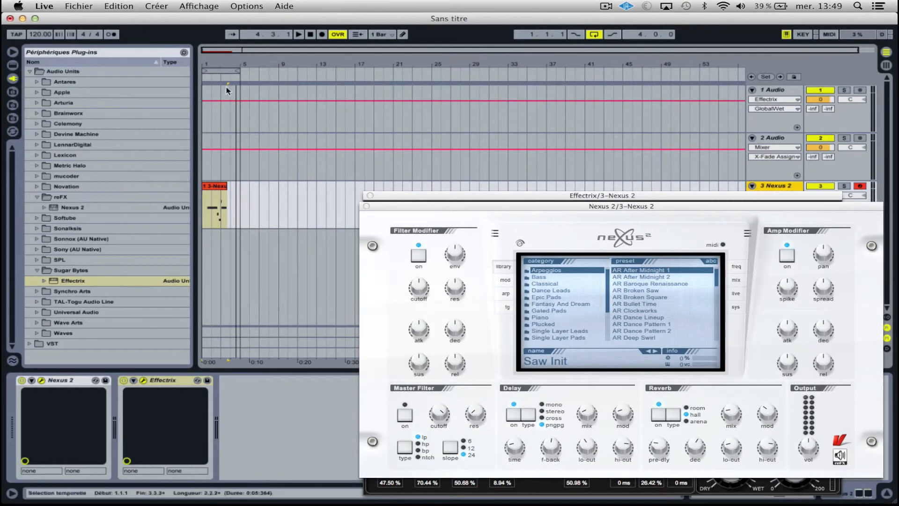
Place the Nexus 2 clip at the start of bar 1 and shorten the arrangement loop to two bars
drag(228, 59, 228, 70)
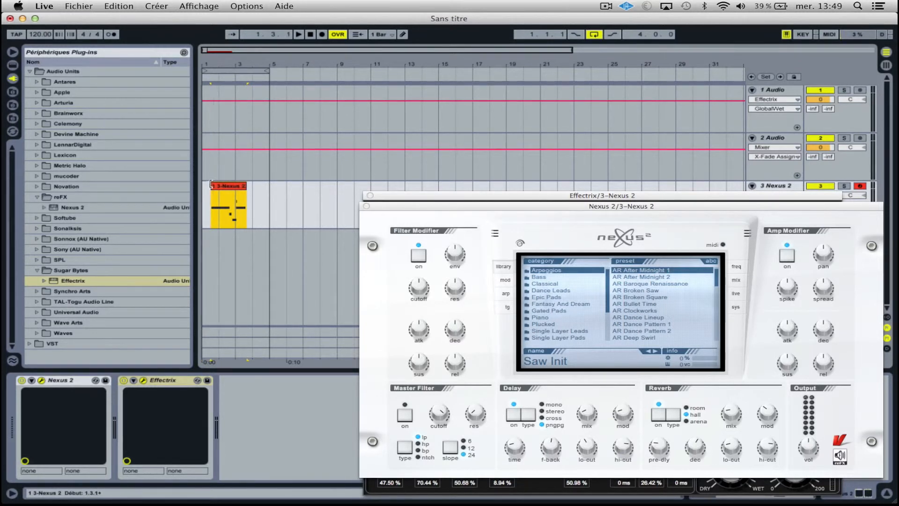
drag(230, 182, 221, 182)
drag(269, 65, 239, 71)
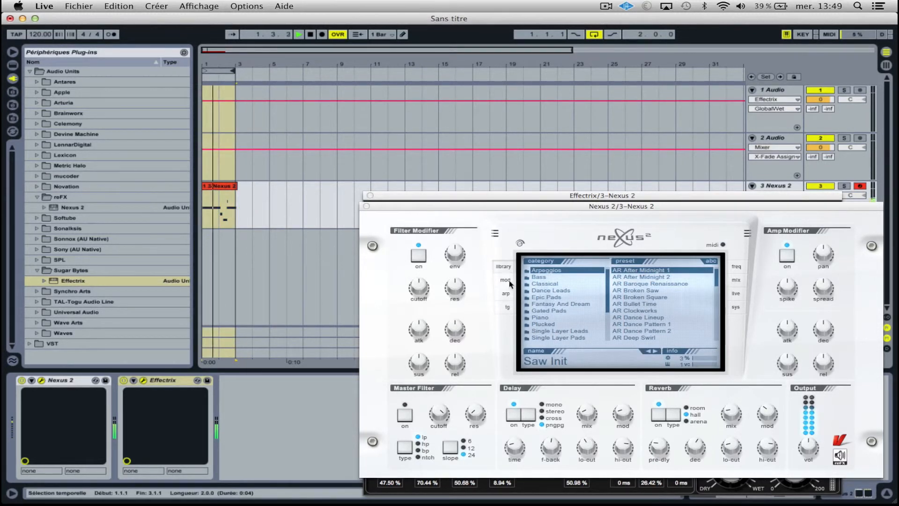
Play the loop and audition the Nexus 2 preset PN Delayed Piano followed by a guitar preset from the Classical category
click(568, 316)
click(568, 316)
click(639, 310)
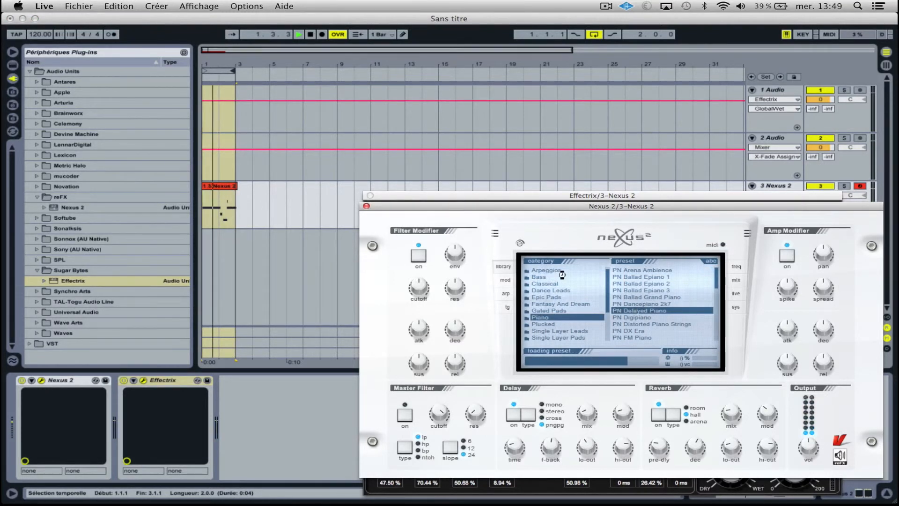
drag(572, 211, 540, 74)
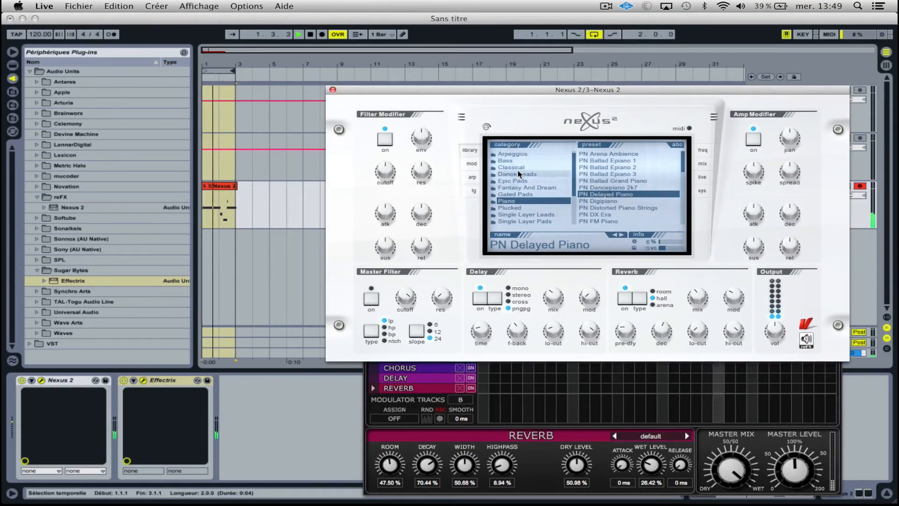
click(518, 169)
click(606, 193)
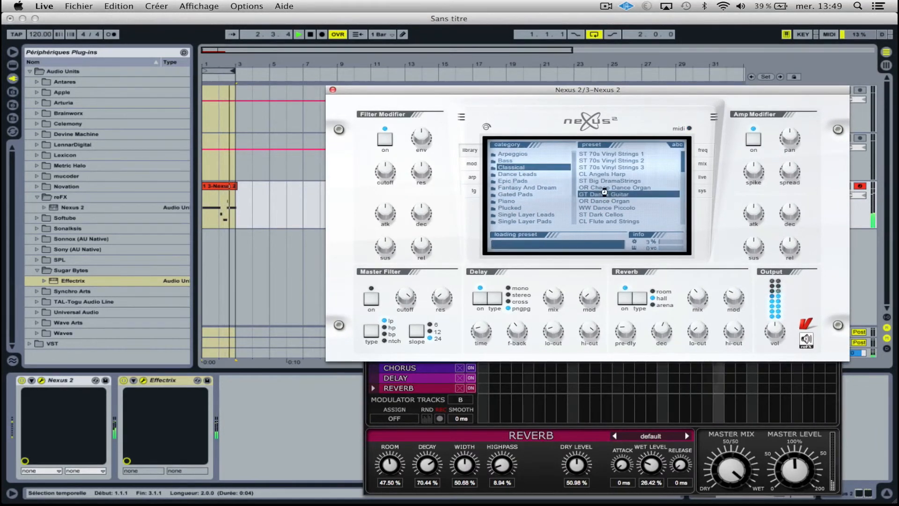
Bring Effectrix to the front and audition its presets Beatpainter, Berlin Jungle and C-part Clouds on the Nexus 2 loop
click(553, 418)
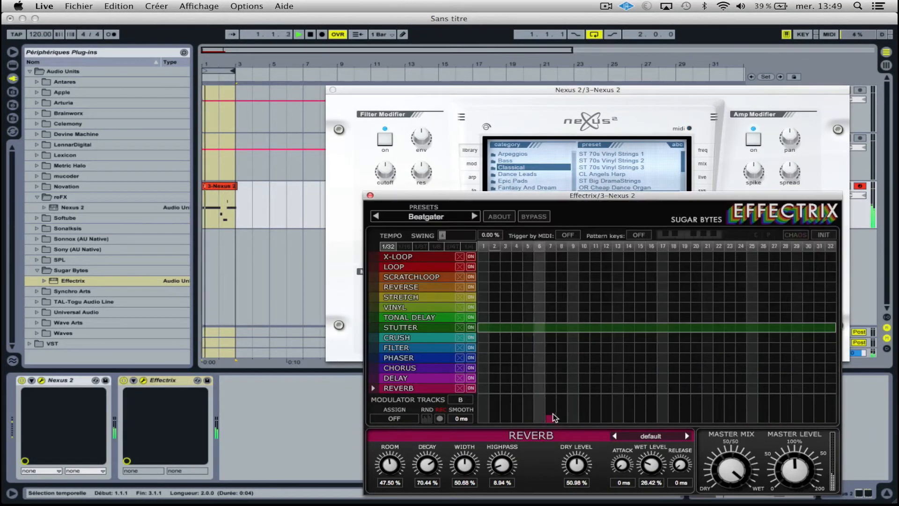
click(473, 216)
click(472, 217)
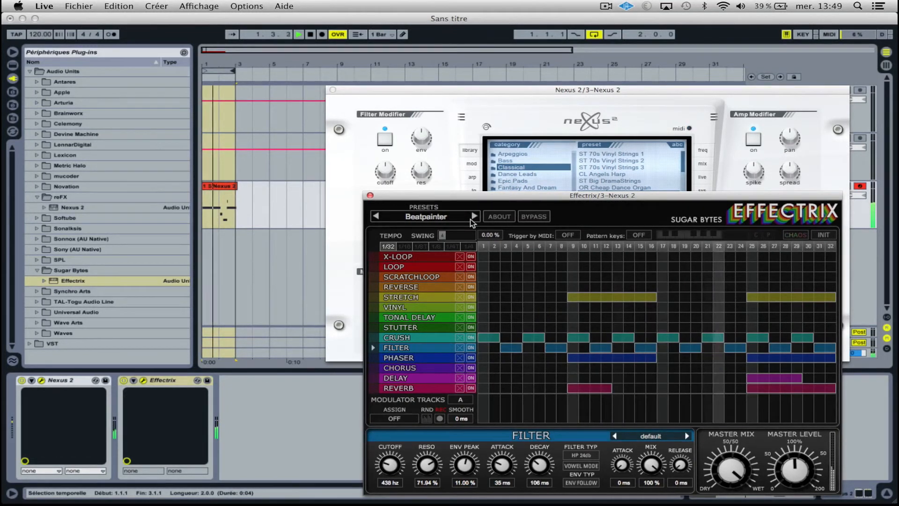
click(470, 218)
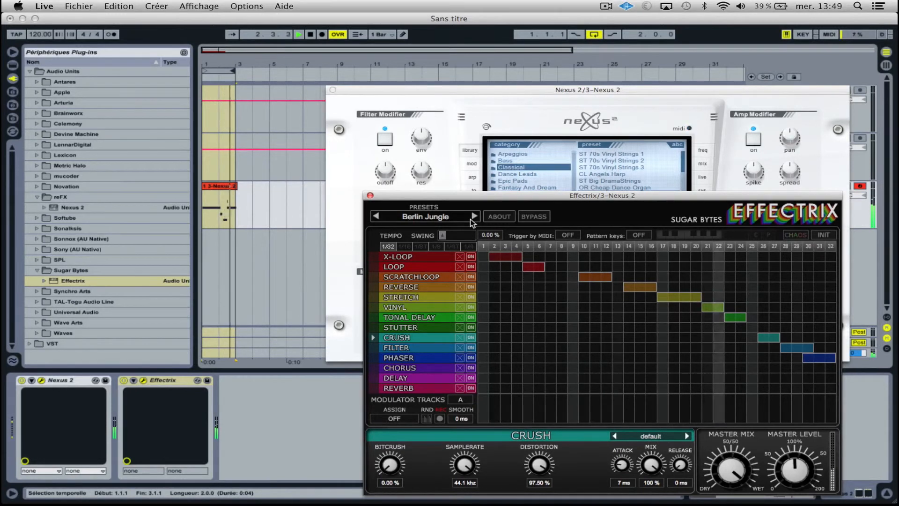
click(470, 219)
click(470, 219)
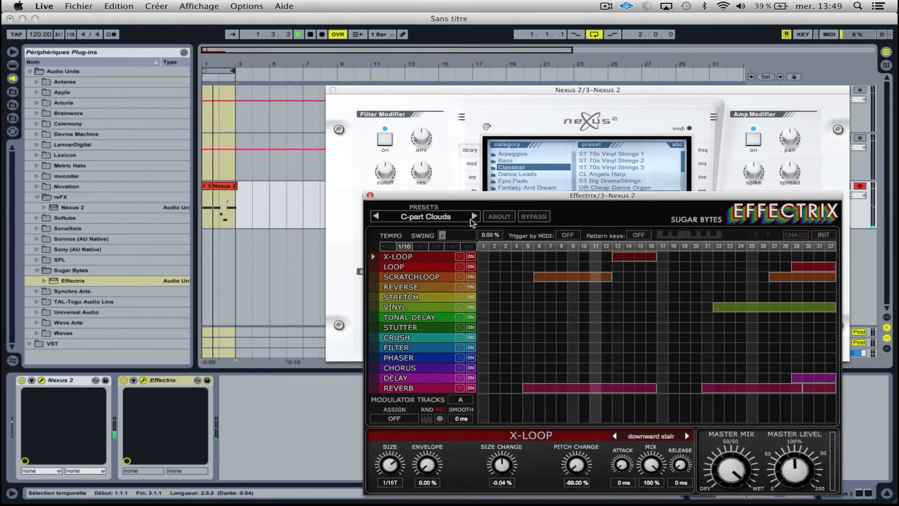
Audition the Effectrix presets Coeur de Paris, DB demo, DB scratch and Disko Gargle, and stop playback
click(470, 218)
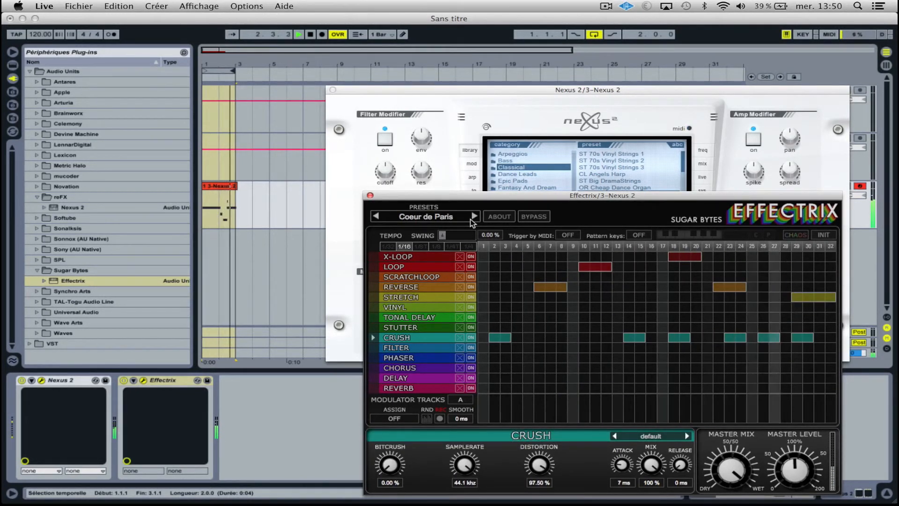
click(470, 219)
click(470, 219)
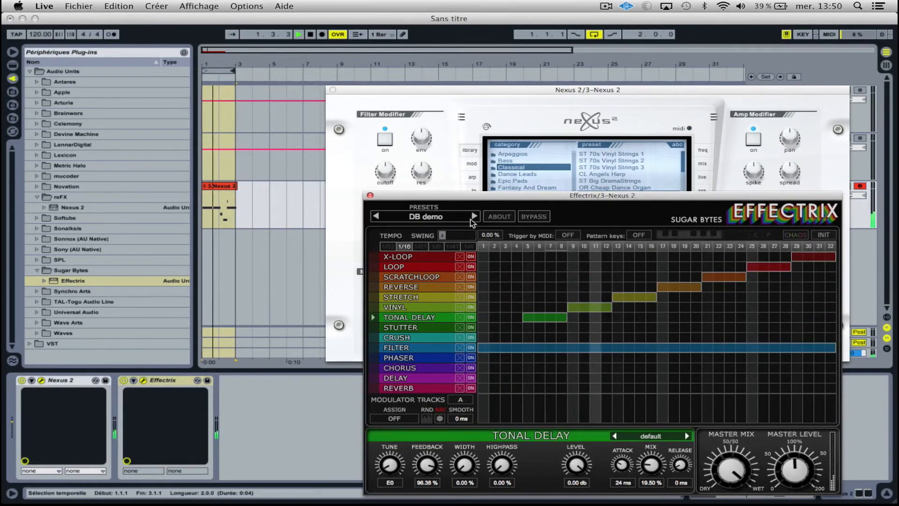
click(470, 218)
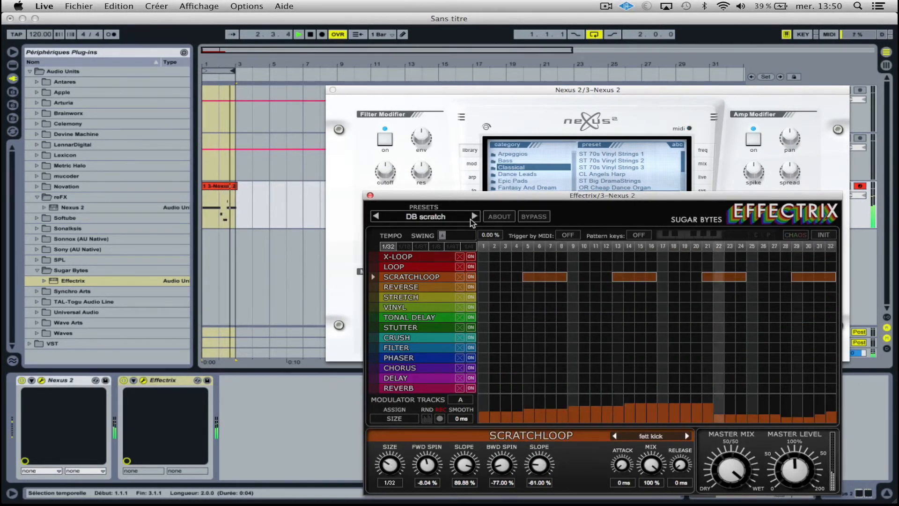
click(470, 218)
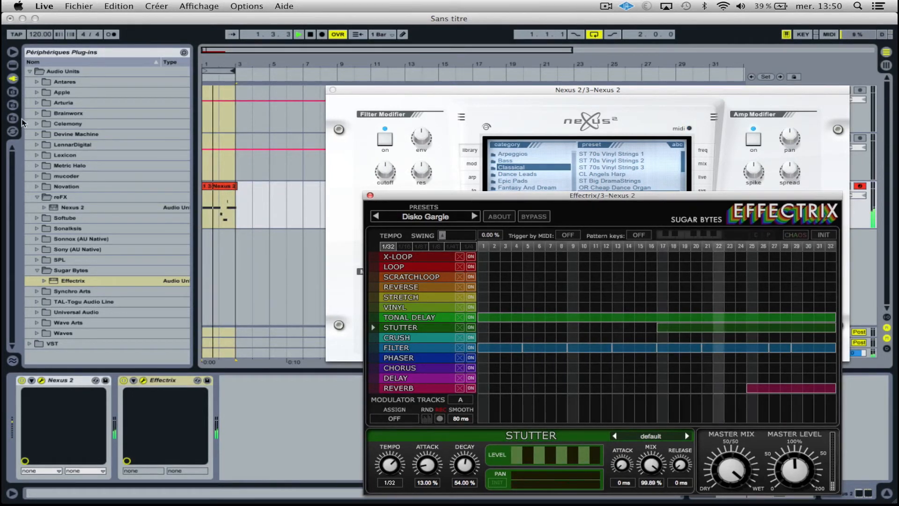
key(space)
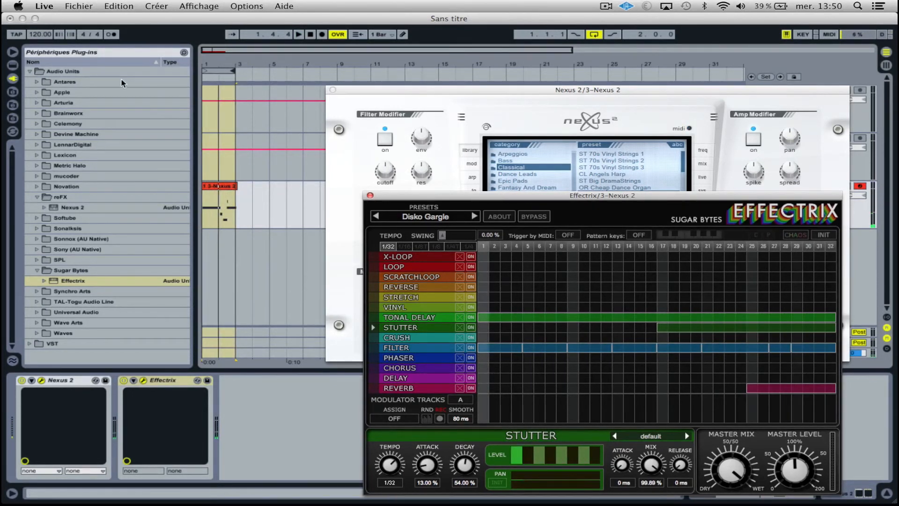
Close both plug-in windows and delete the Effectrix and Nexus 2 devices from track 3
click(370, 195)
click(332, 89)
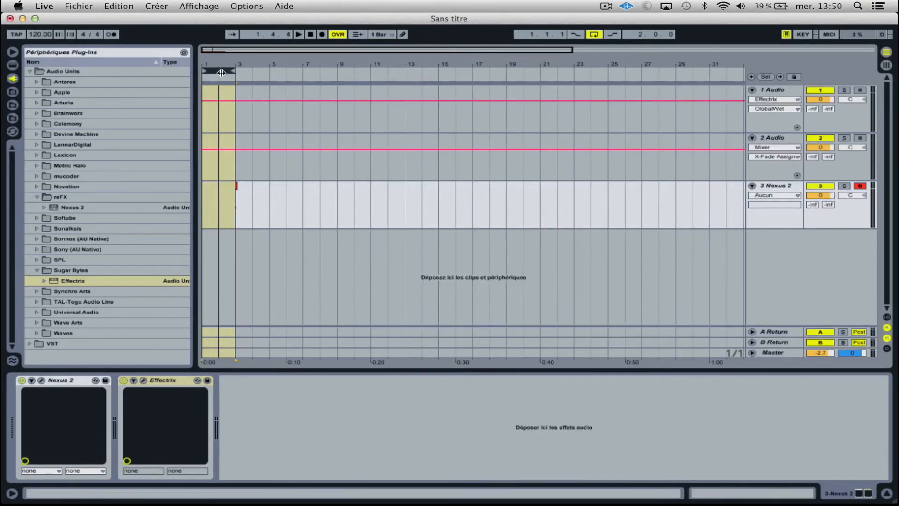
click(174, 381)
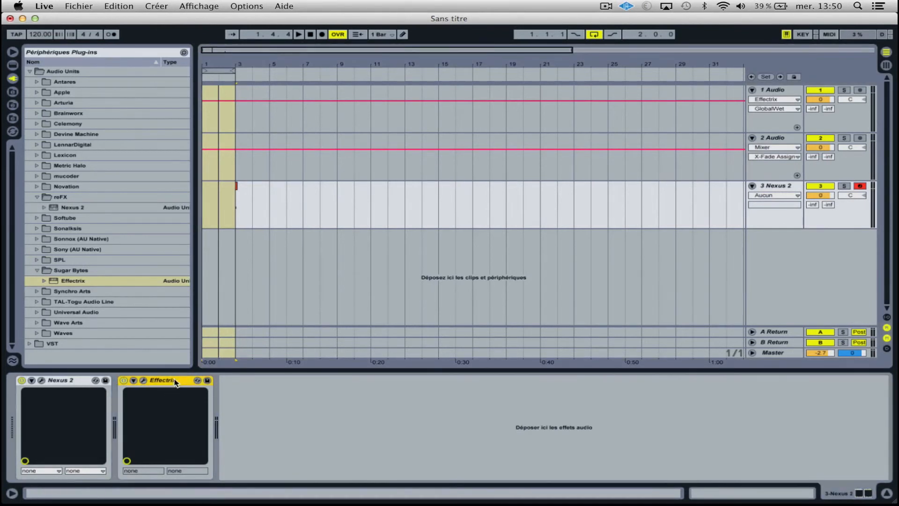
key(Delete)
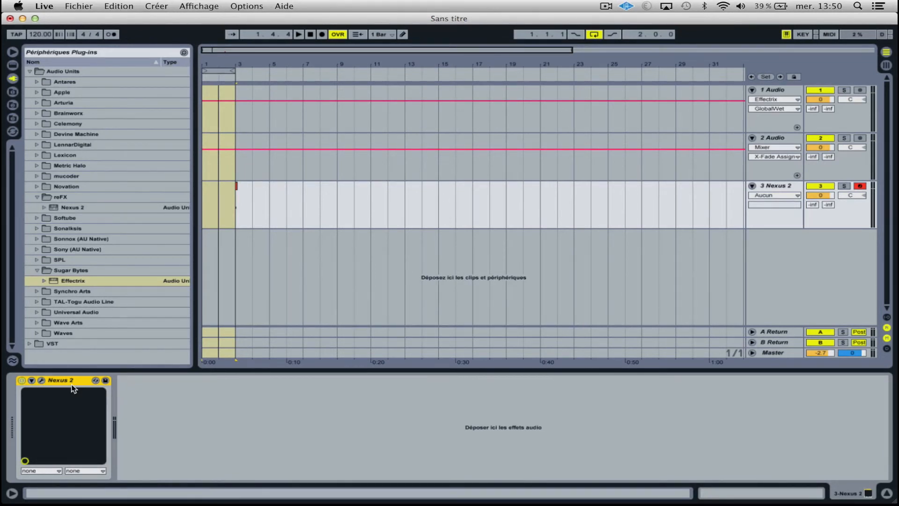
key(Delete)
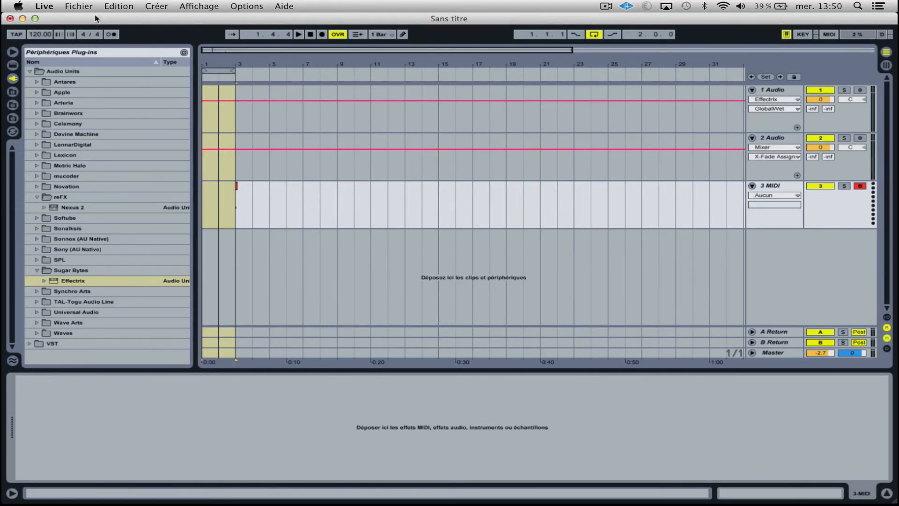
Quit Live without saving the changes to the untitled set
click(72, 10)
key(super+q)
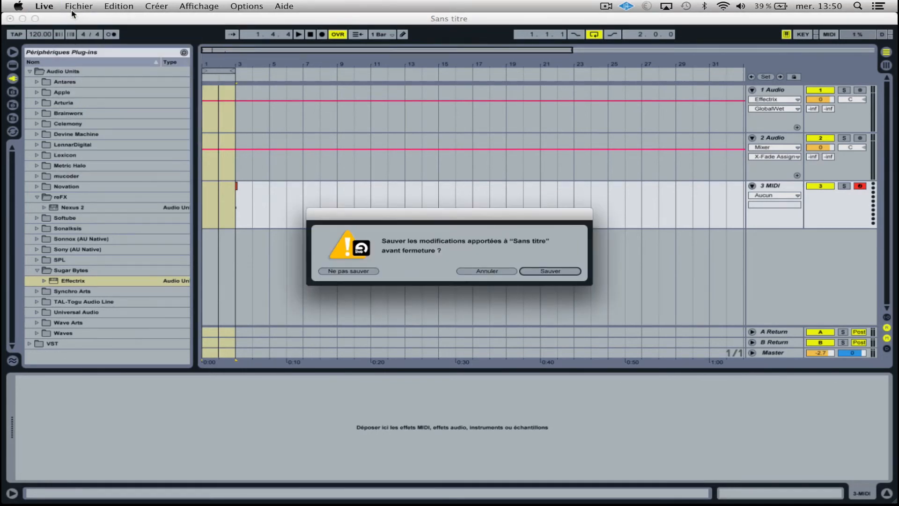
click(348, 271)
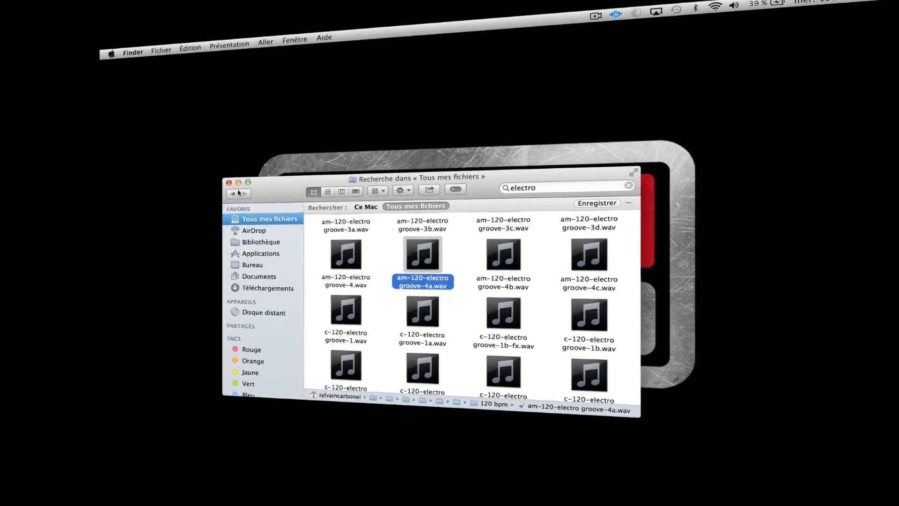